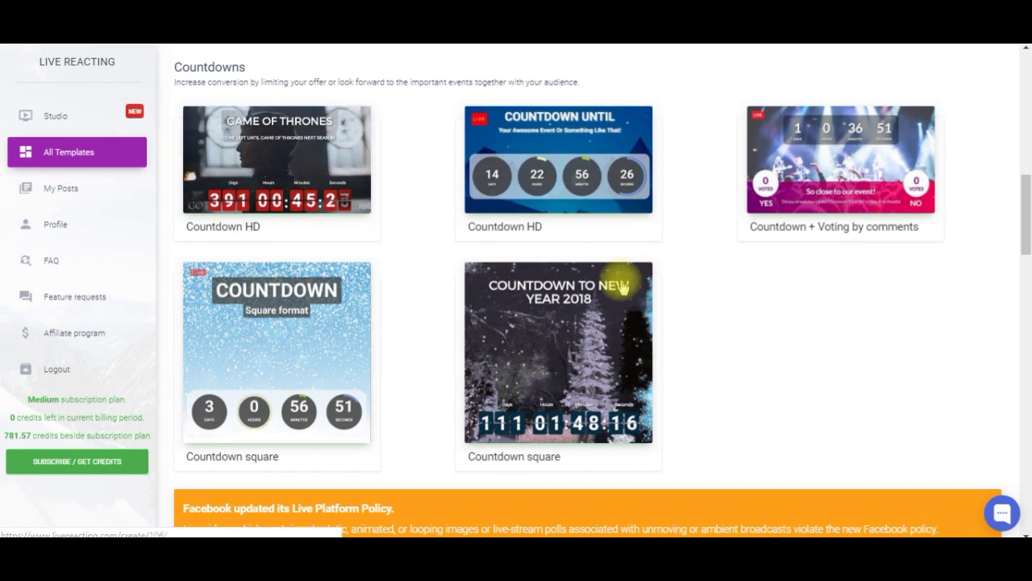
Start a post from the Game of Thrones Countdown HD template for a Facebook business page and check its enlarged preview.
left_click(300, 152)
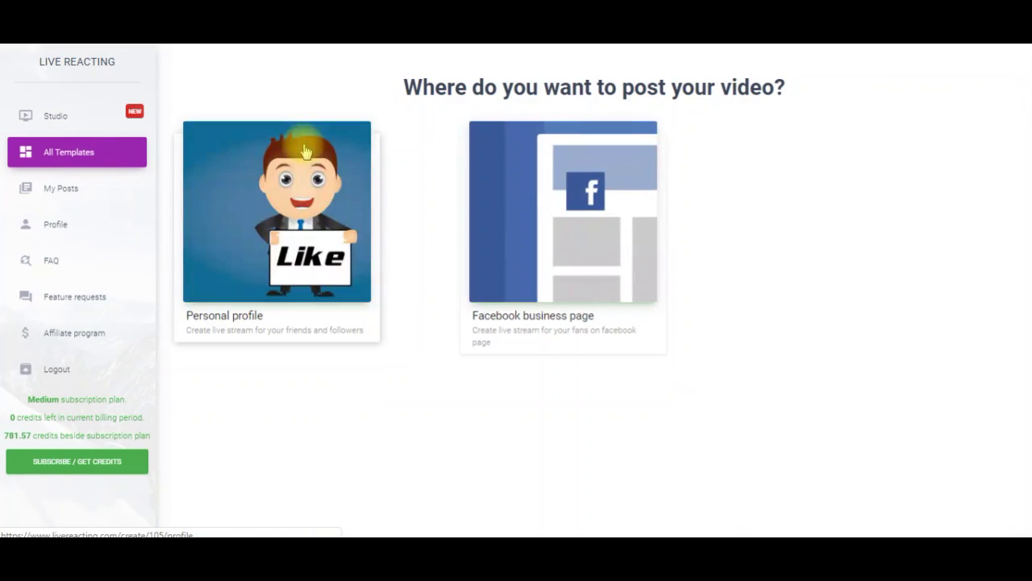
left_click(601, 249)
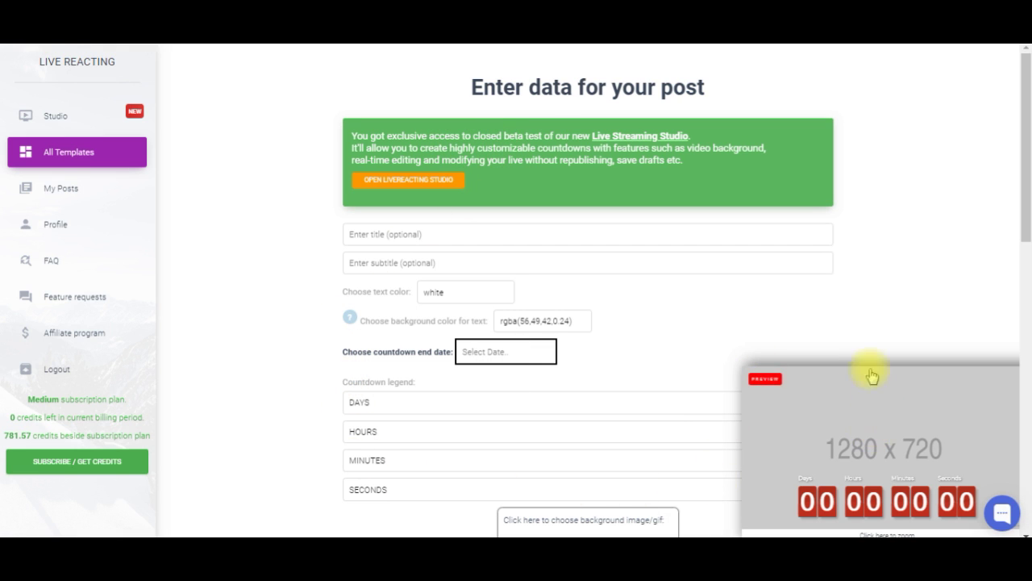
left_click(899, 439)
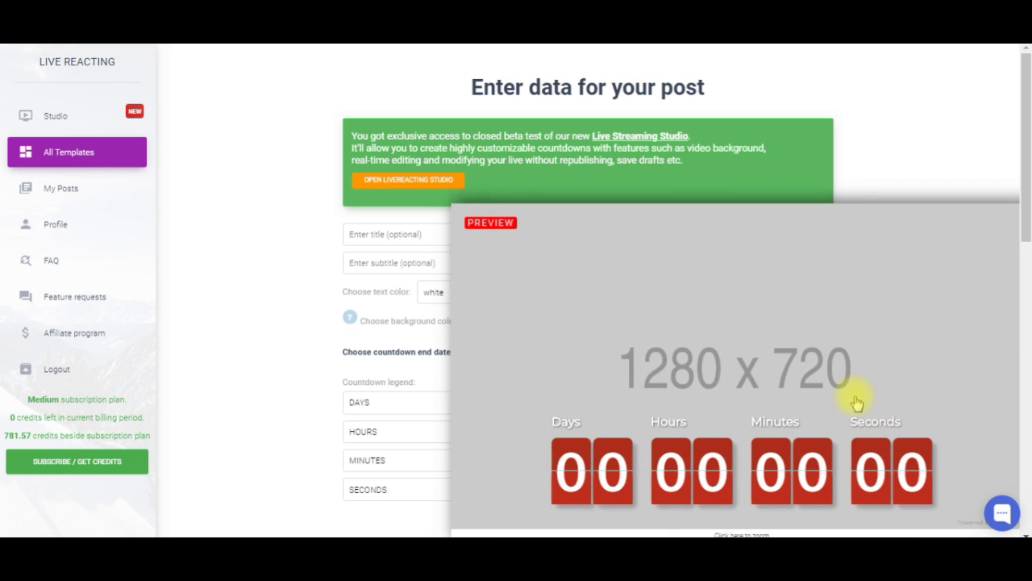
left_click(826, 323)
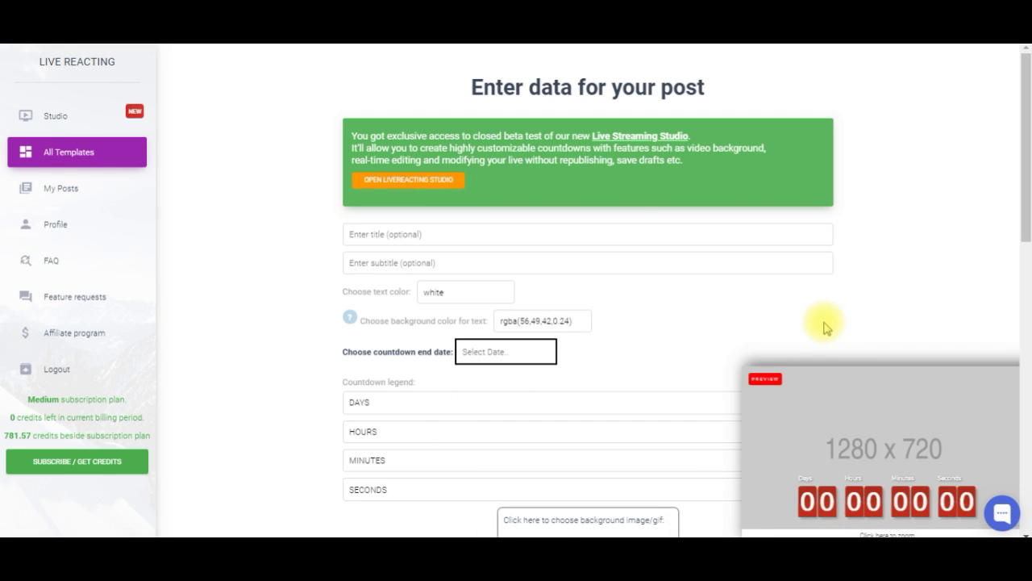
Enter "Black Friday Deal" as the post's title and "finishes in:" as its subtitle.
left_click(474, 237)
type("Black Friday Deal")
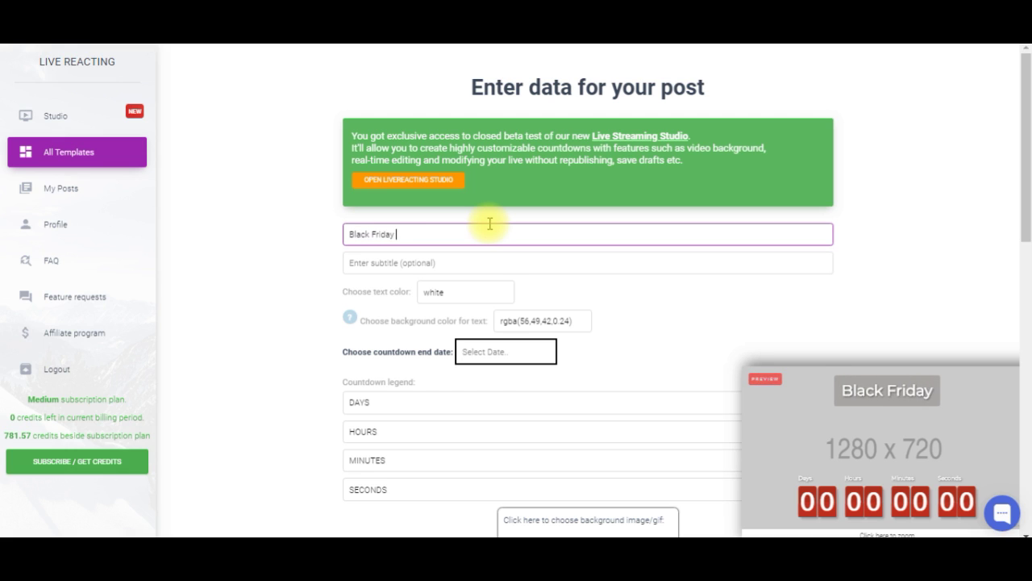
left_click(473, 262)
type("finishes in:")
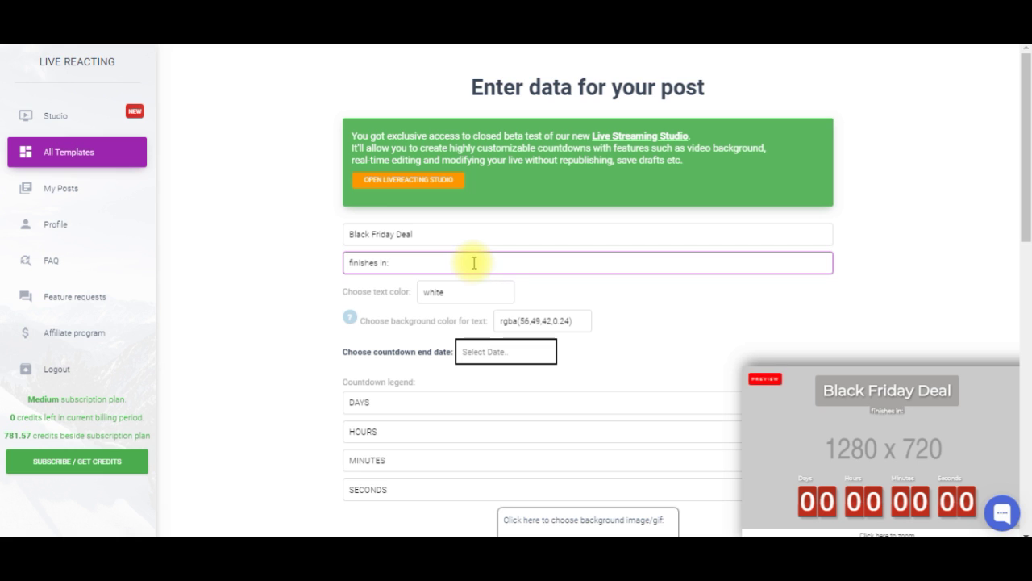
scroll(481, 295, "down", 1)
left_click(484, 279)
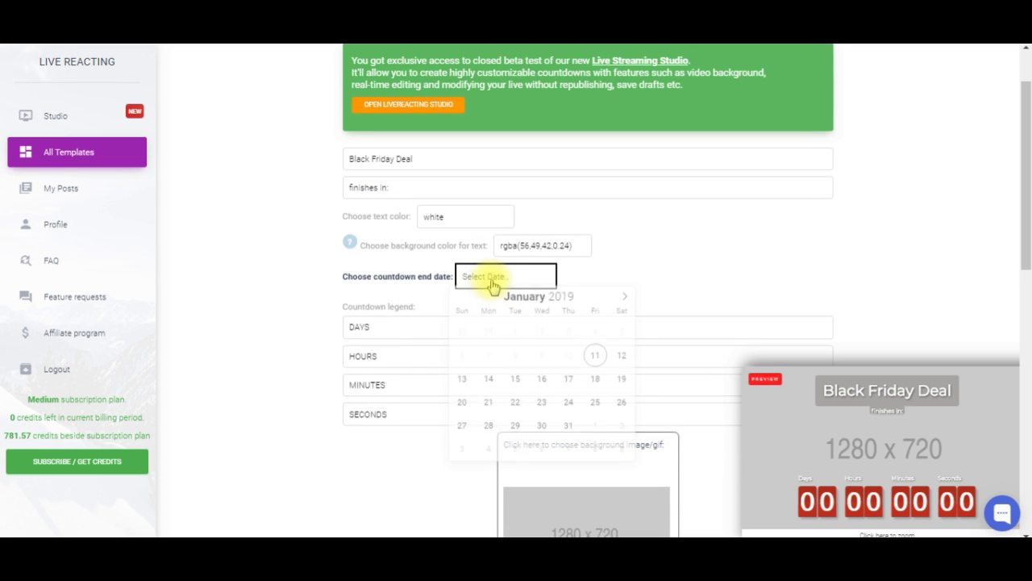
left_click(569, 406)
left_click(836, 257)
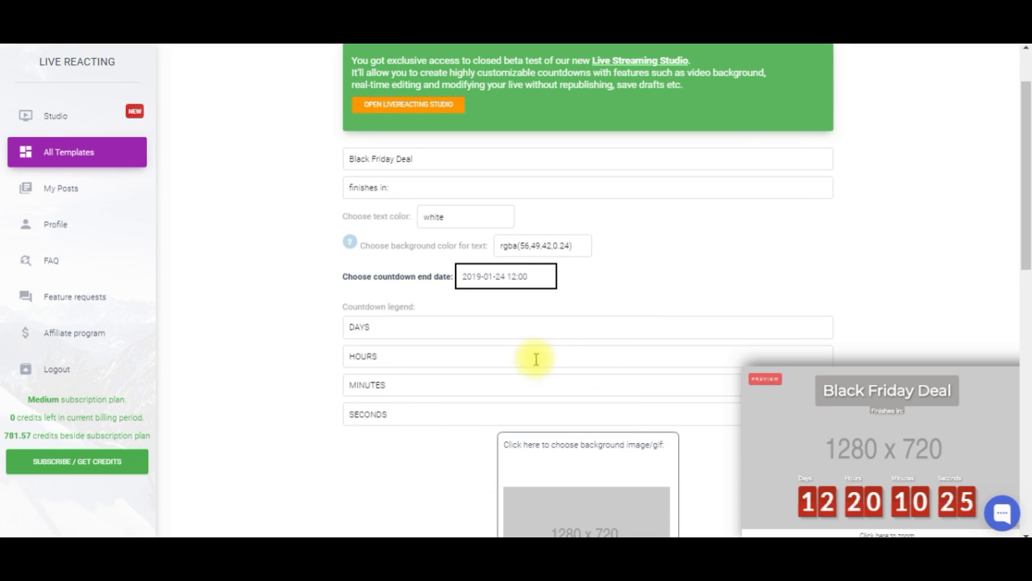
Use the existing file black_frida_gif.gif as the countdown's background.
scroll(457, 346, "down", 3)
left_click(605, 325)
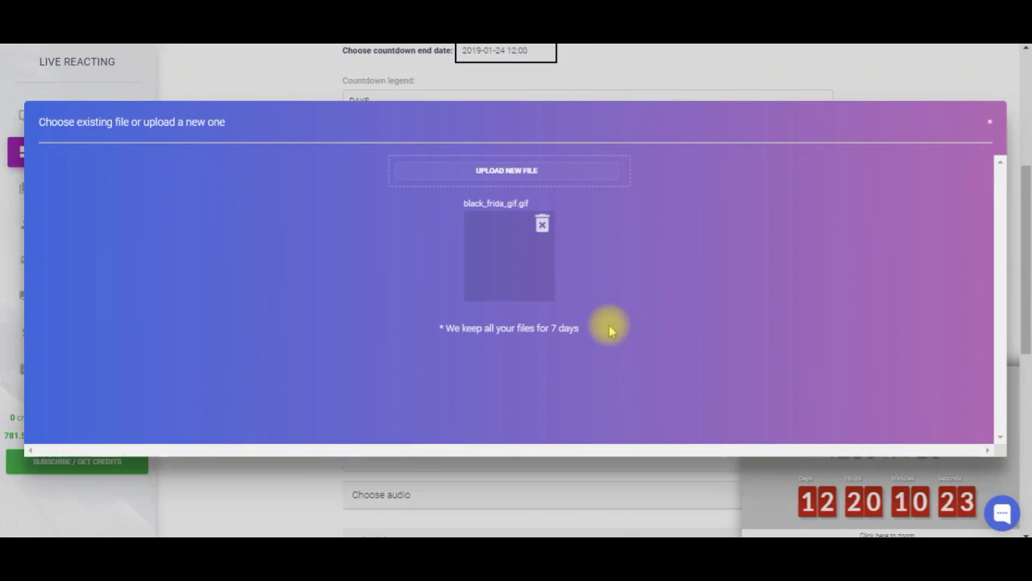
left_click(492, 276)
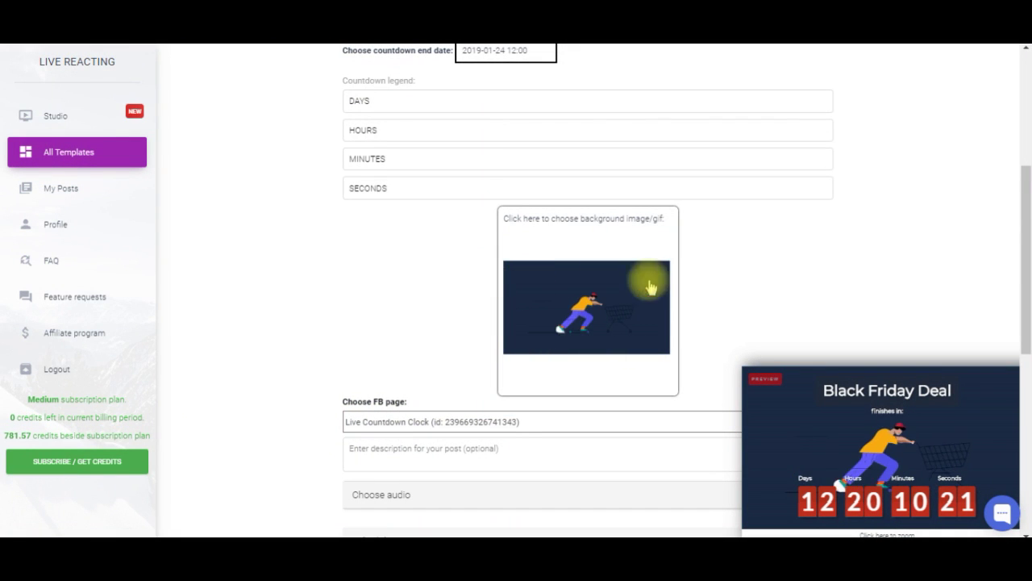
Change the countdown's text color to red, #e80000.
scroll(661, 250, "up", 2)
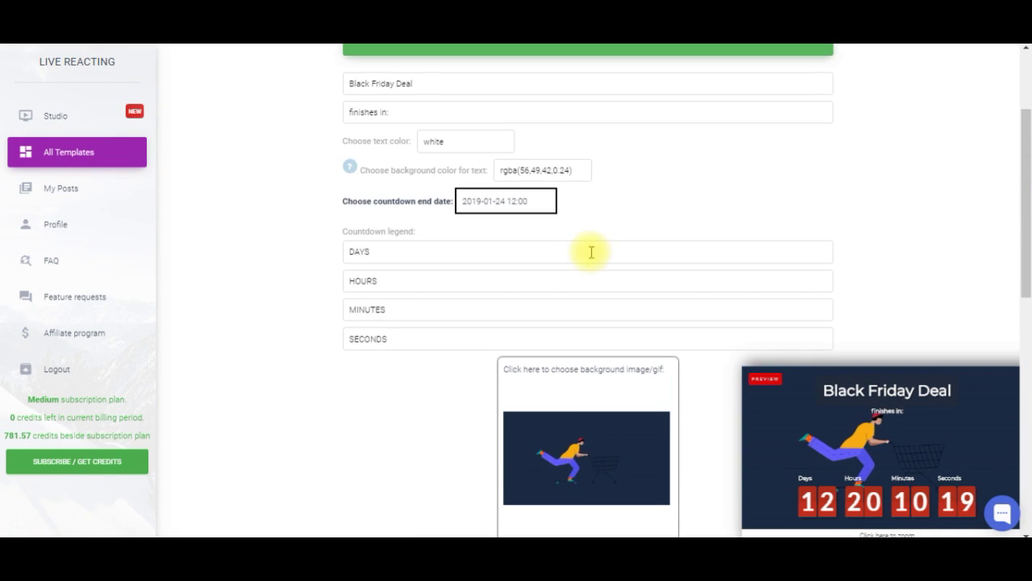
left_click(464, 145)
left_click_drag(481, 166, 506, 143)
left_click_drag(454, 175, 512, 159)
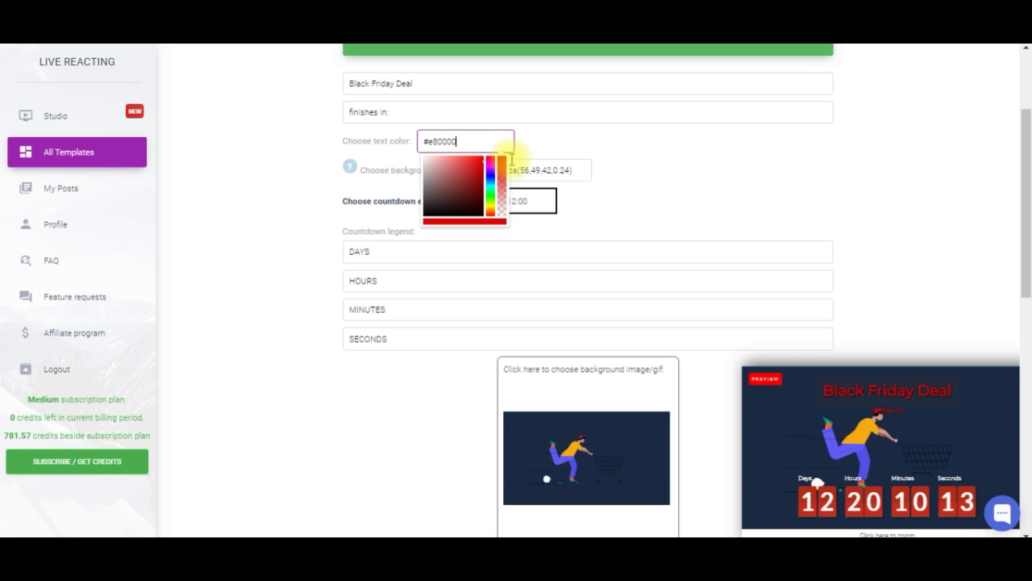
left_click(836, 154)
Add the Agents-Take-Revenge track from the audio library as the post's audio.
scroll(600, 242, "down", 3)
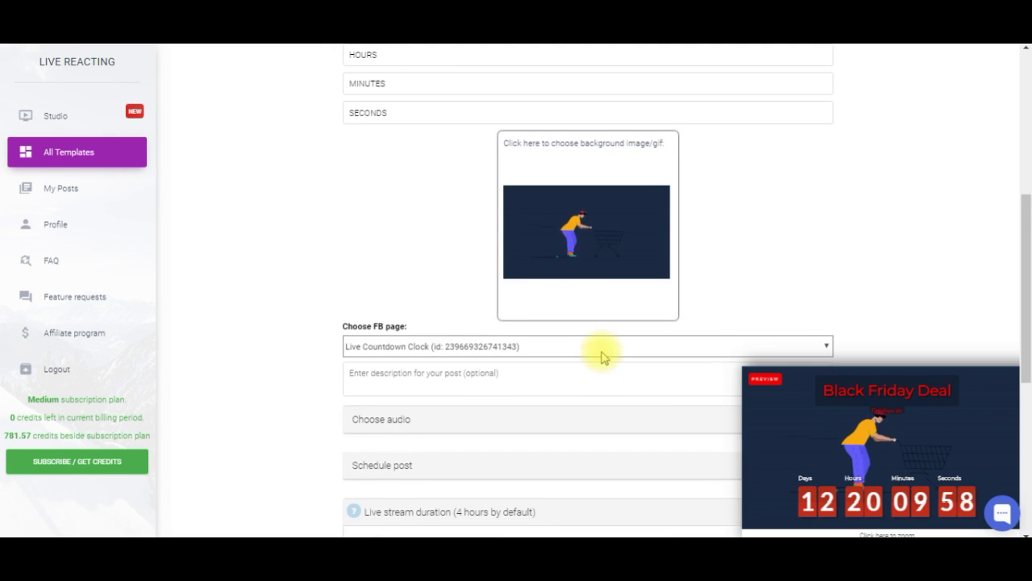
scroll(601, 355, "down", 1)
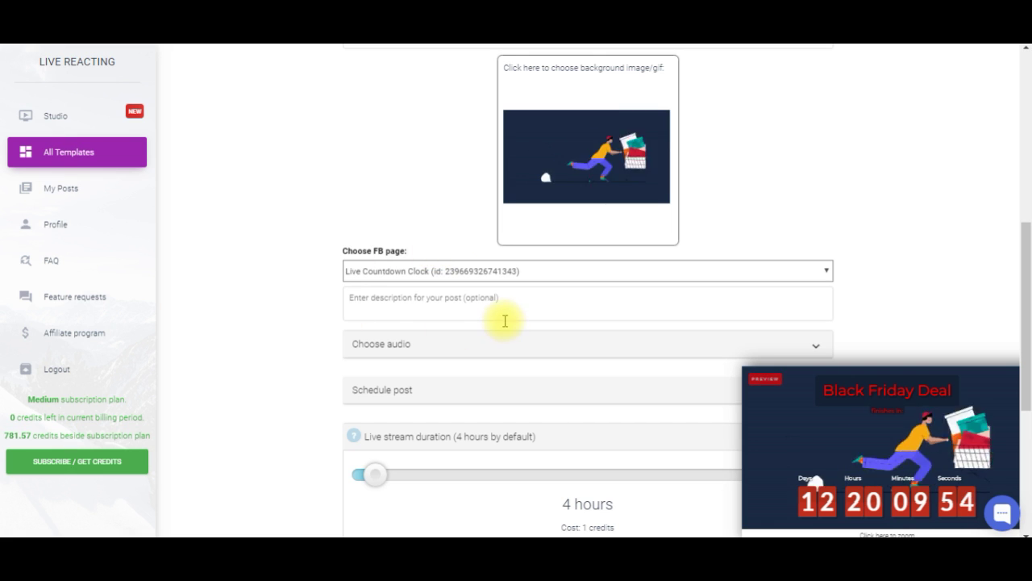
scroll(508, 310, "down", 1)
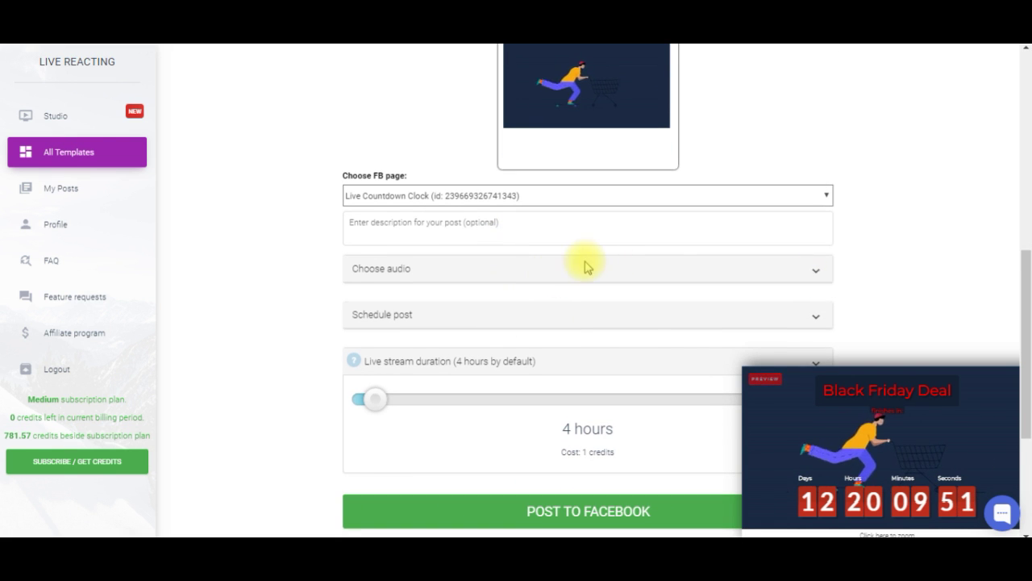
left_click(586, 267)
left_click(404, 307)
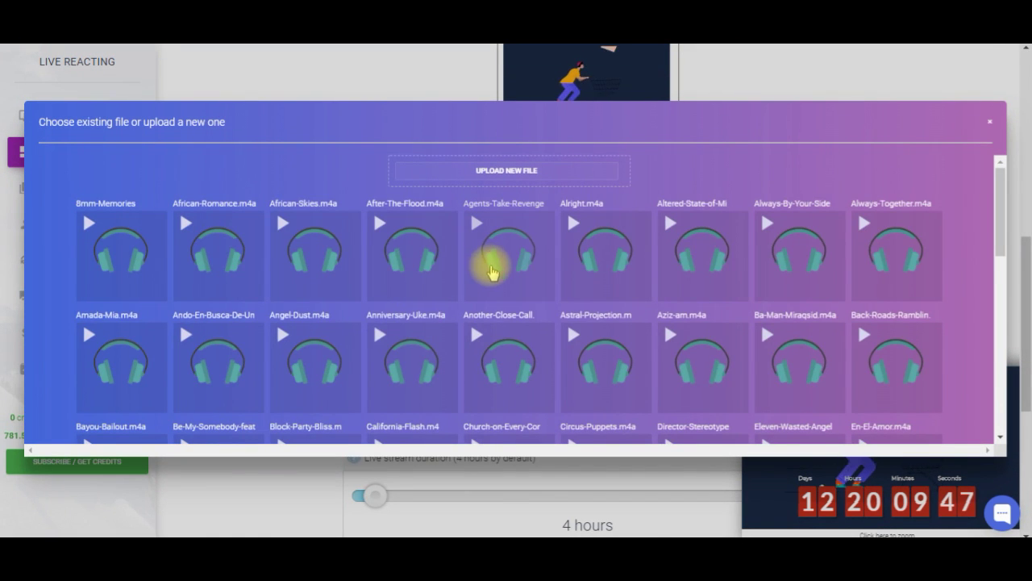
left_click(492, 272)
scroll(323, 317, "down", 3)
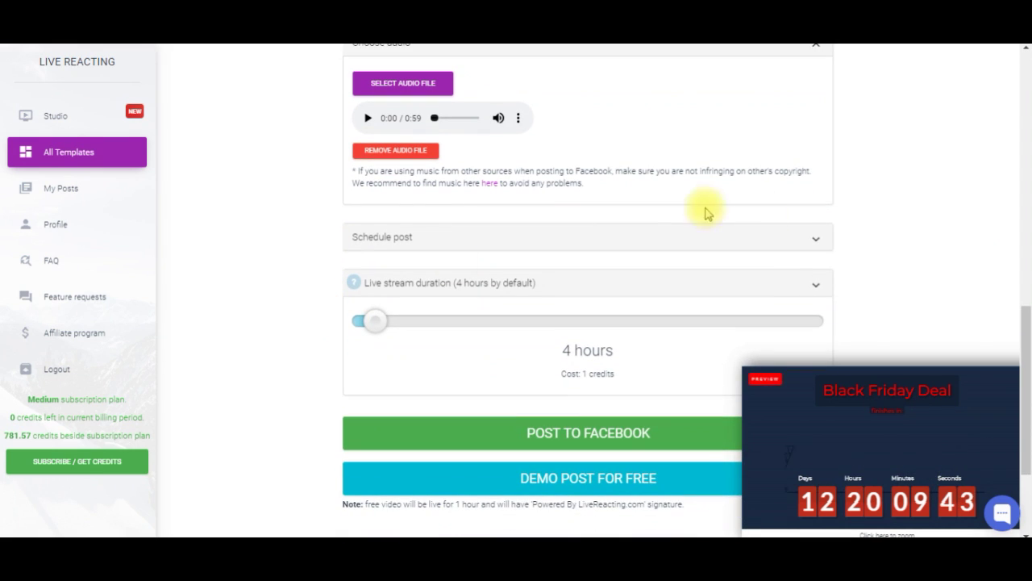
left_click(816, 239)
left_click(510, 275)
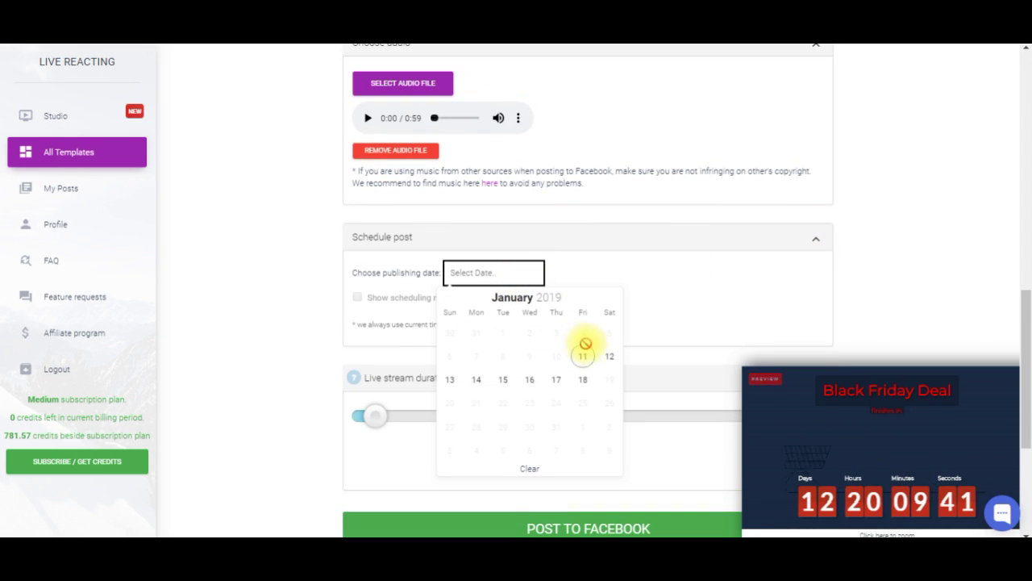
left_click(582, 379)
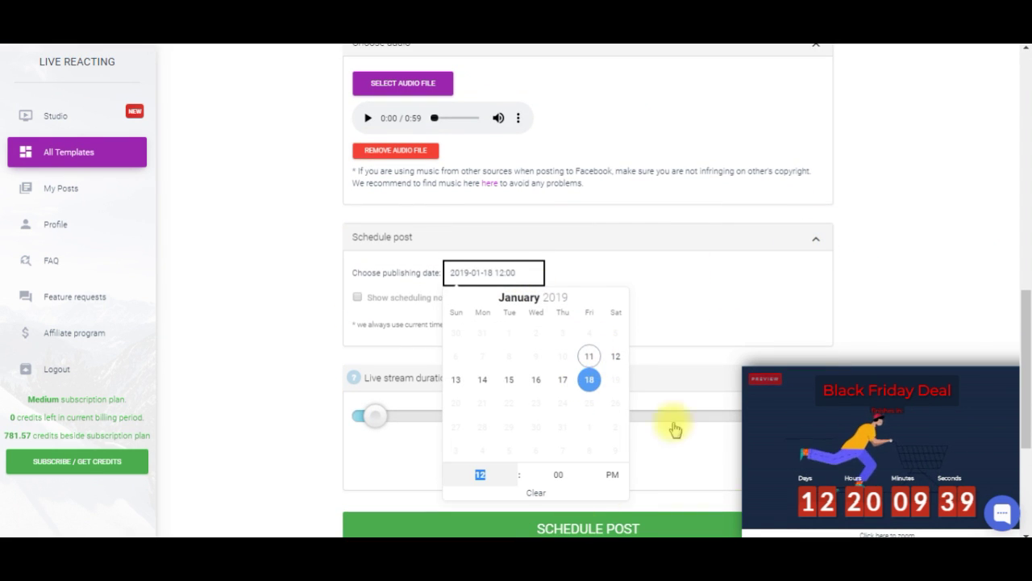
left_click(889, 279)
left_click(513, 279)
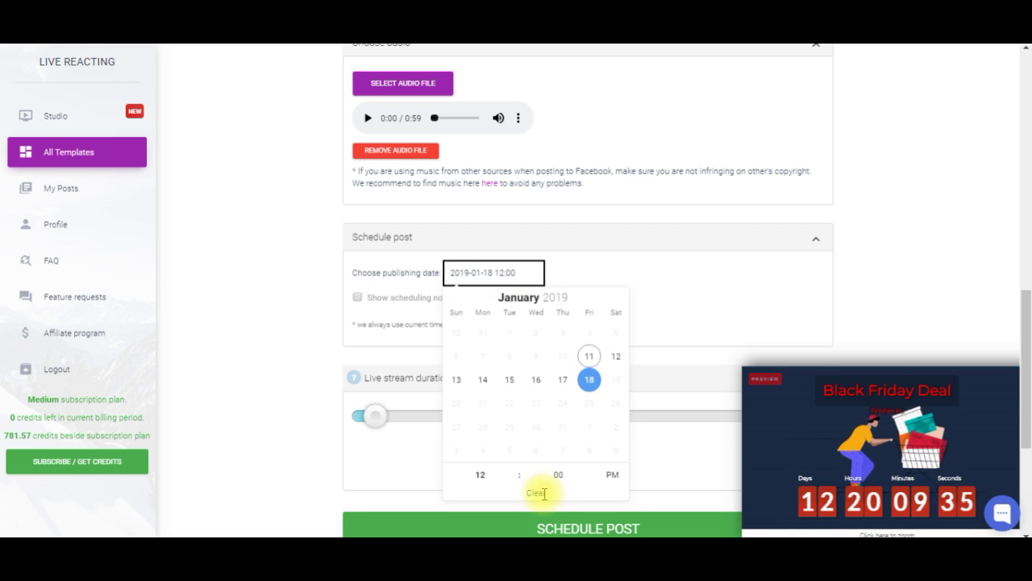
left_click(977, 287)
Set the live stream duration to 32 hours and submit the scheduled post.
scroll(977, 288, "down", 1)
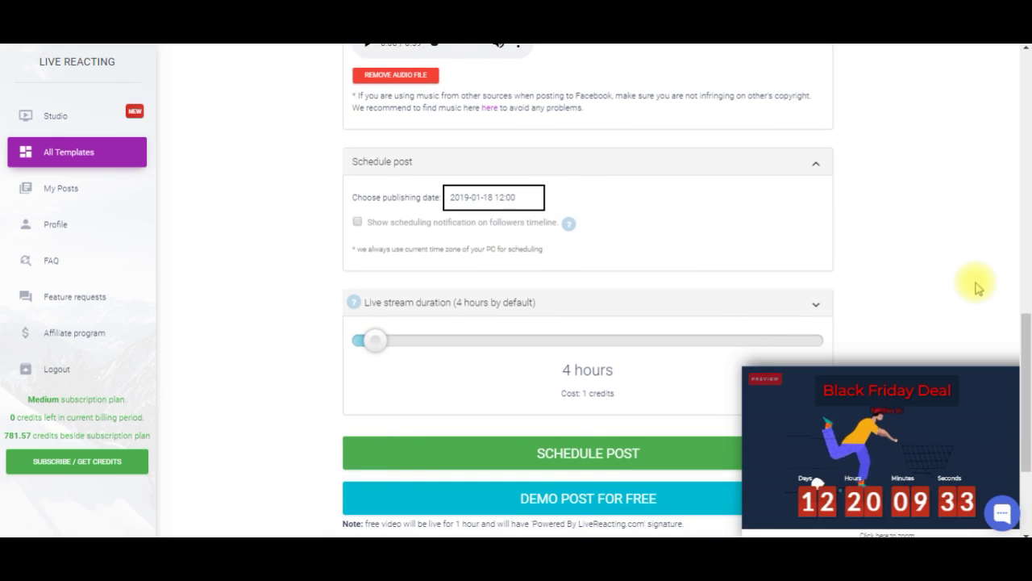
scroll(575, 295, "down", 1)
left_click_drag(368, 265, 481, 272)
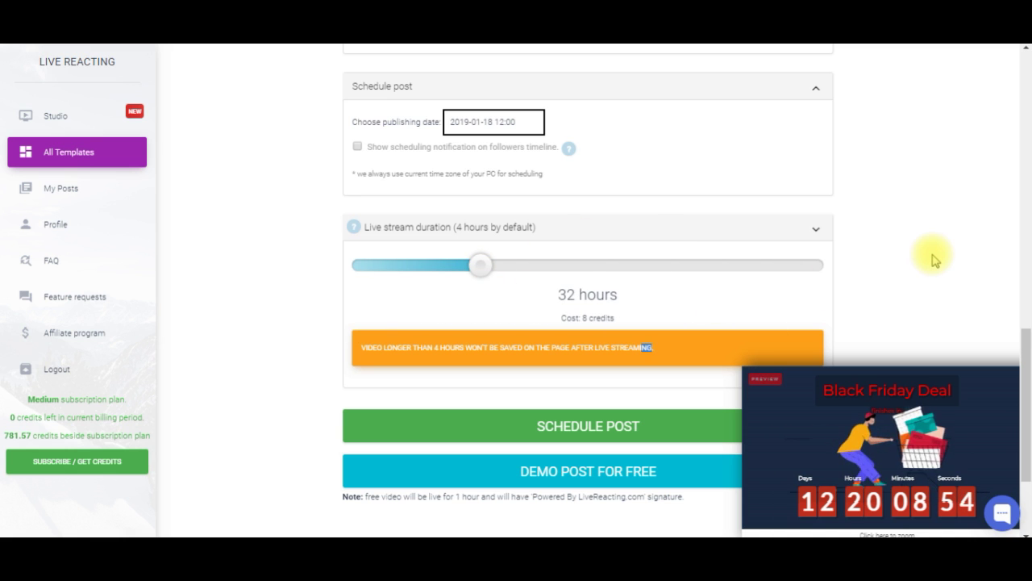
scroll(932, 266, "down", 1)
scroll(932, 266, "down", 2)
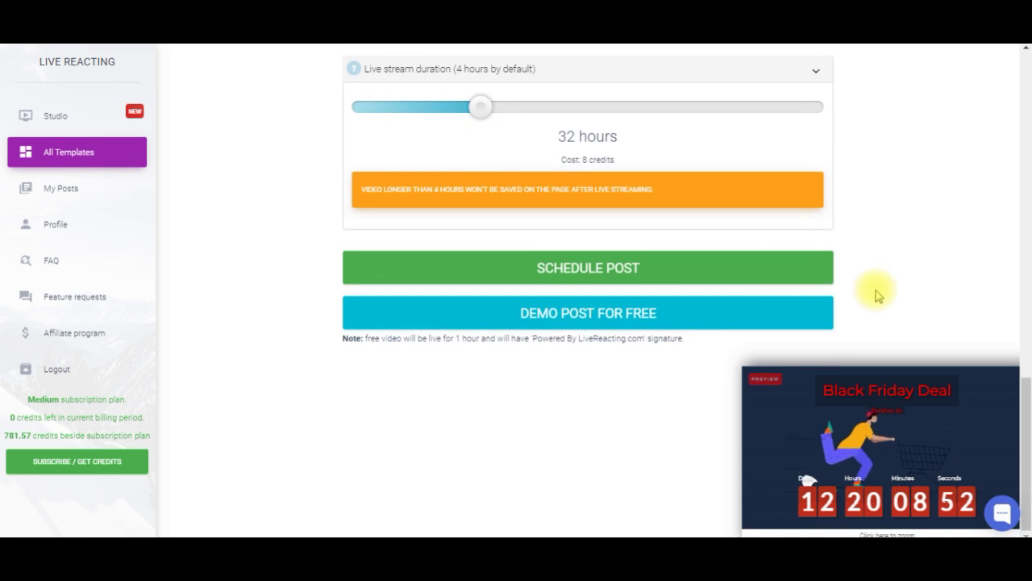
left_click(618, 276)
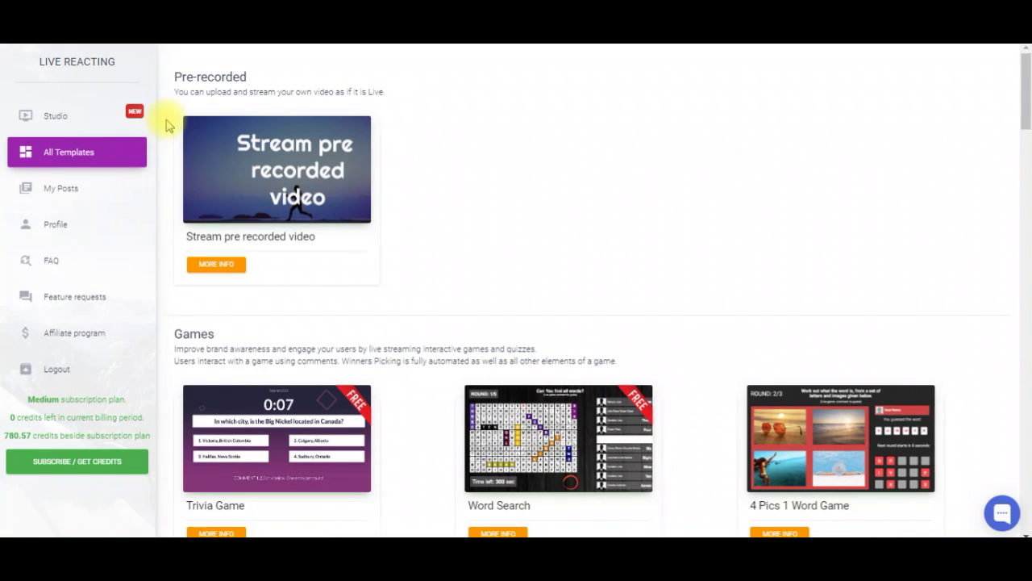
Create a new Studio project with promo-2.mp4 as a video layer enlarged to fill the whole canvas.
left_click(83, 121)
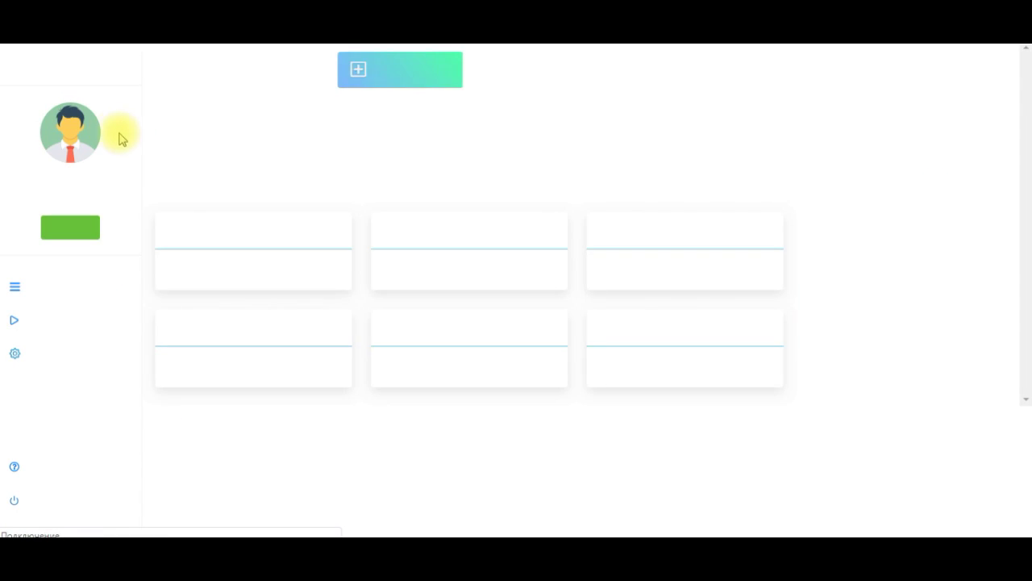
left_click(401, 71)
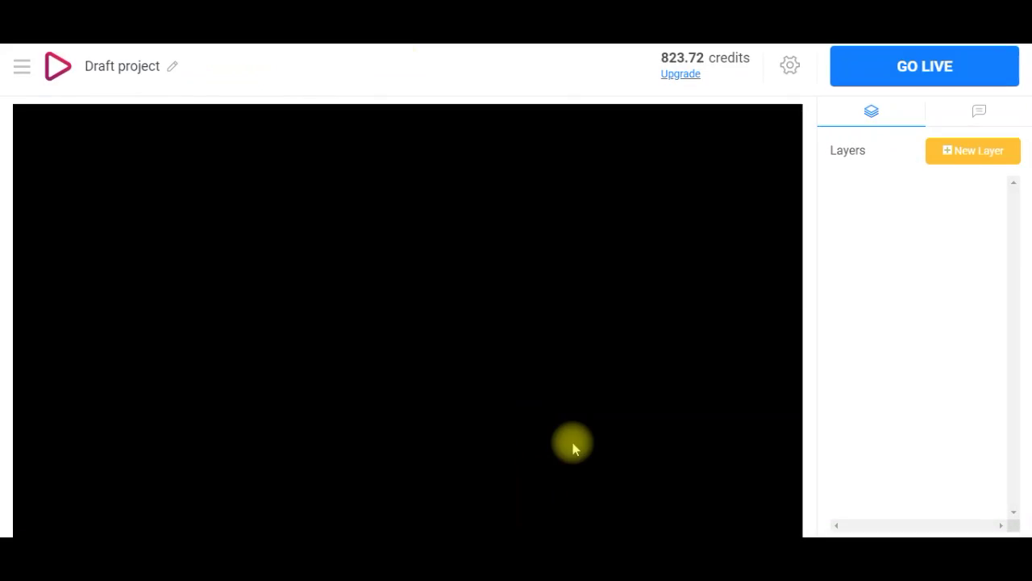
left_click(981, 155)
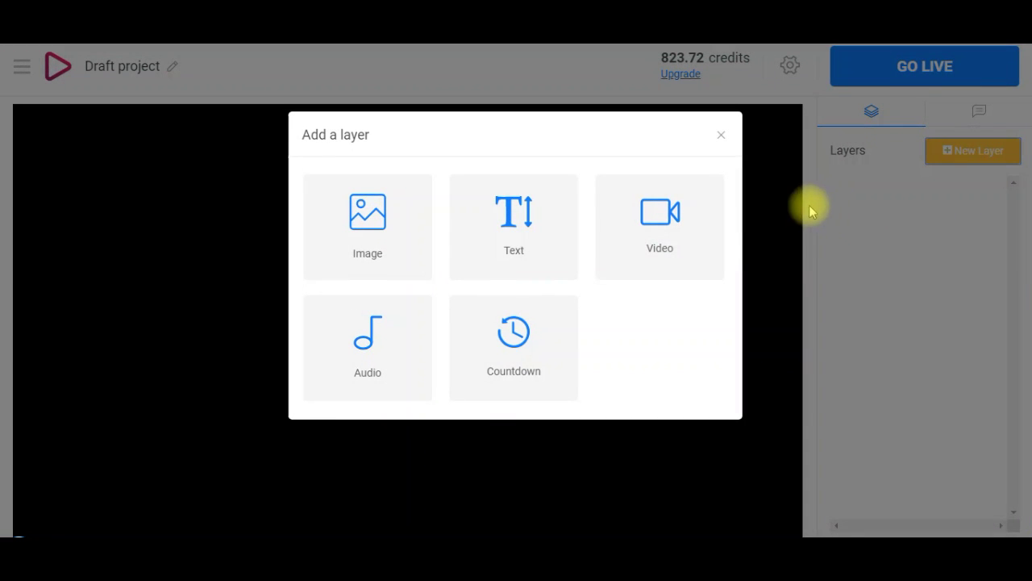
left_click(681, 233)
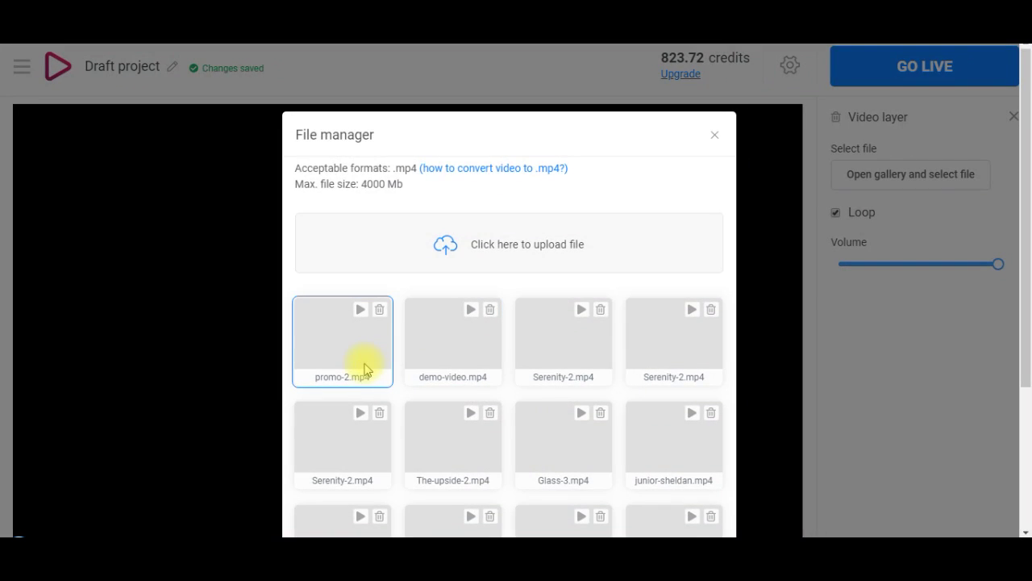
left_click(368, 365)
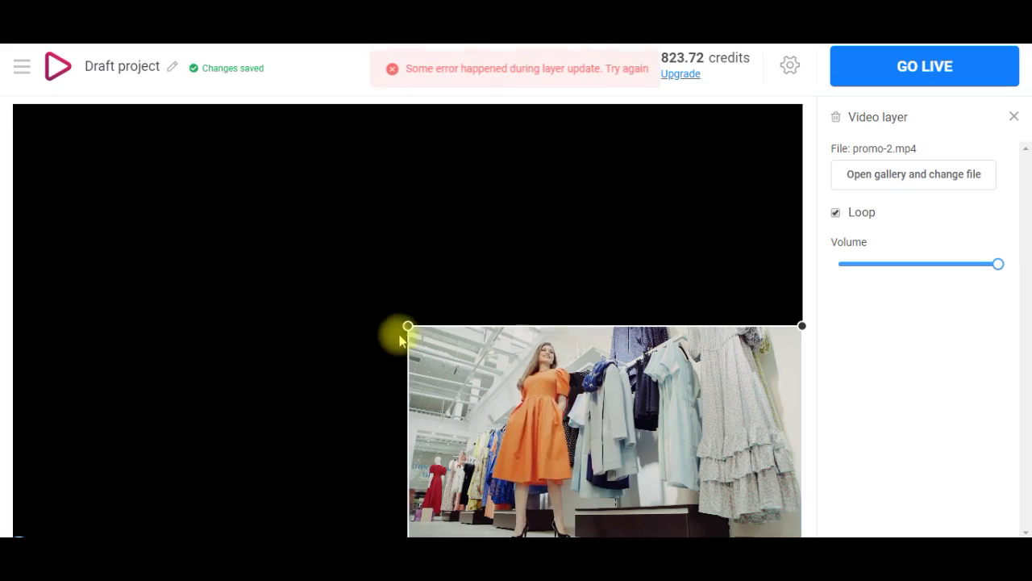
left_click_drag(408, 326, 13, 104)
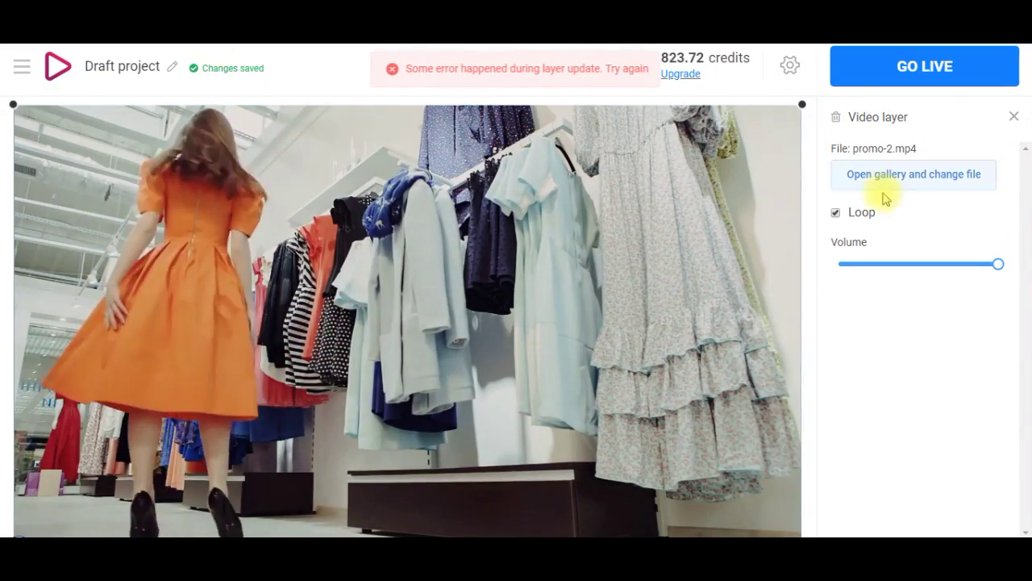
left_click(1015, 117)
Add a text layer reading "Black Friday Deal" and place it against the right edge in the video's upper half.
left_click(973, 150)
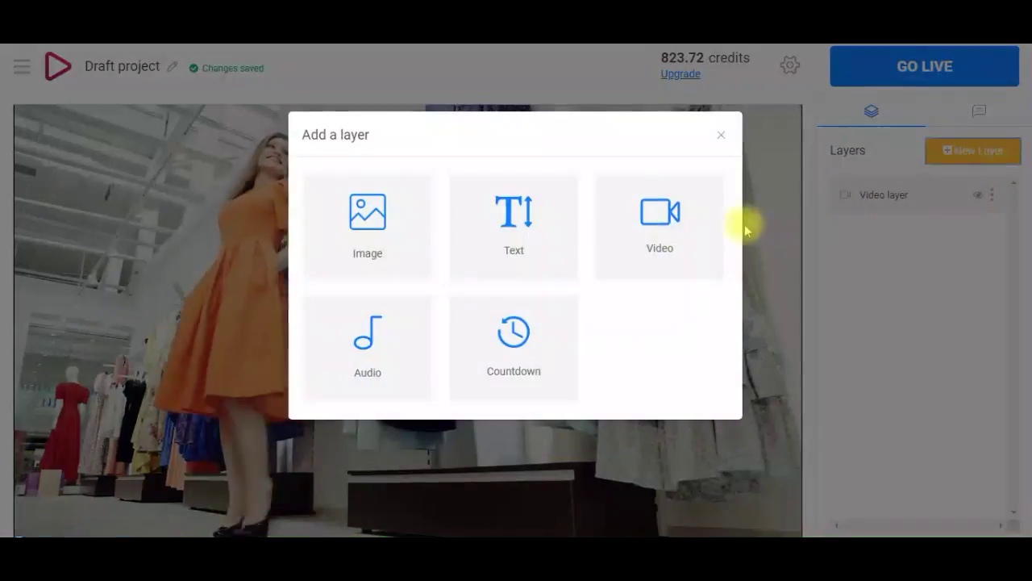
left_click(488, 266)
double_click(343, 323)
type("Black Friday Deal")
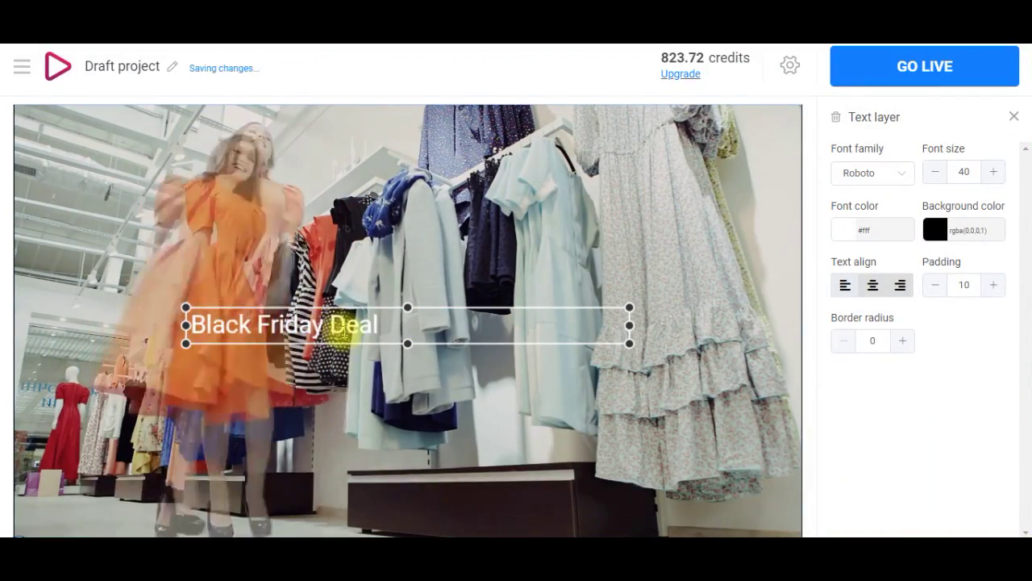
left_click_drag(343, 330, 637, 234)
Set the text layer's font to Kanit and its background to slightly transparent orange, #FF9600.
left_click(872, 173)
left_click(887, 235)
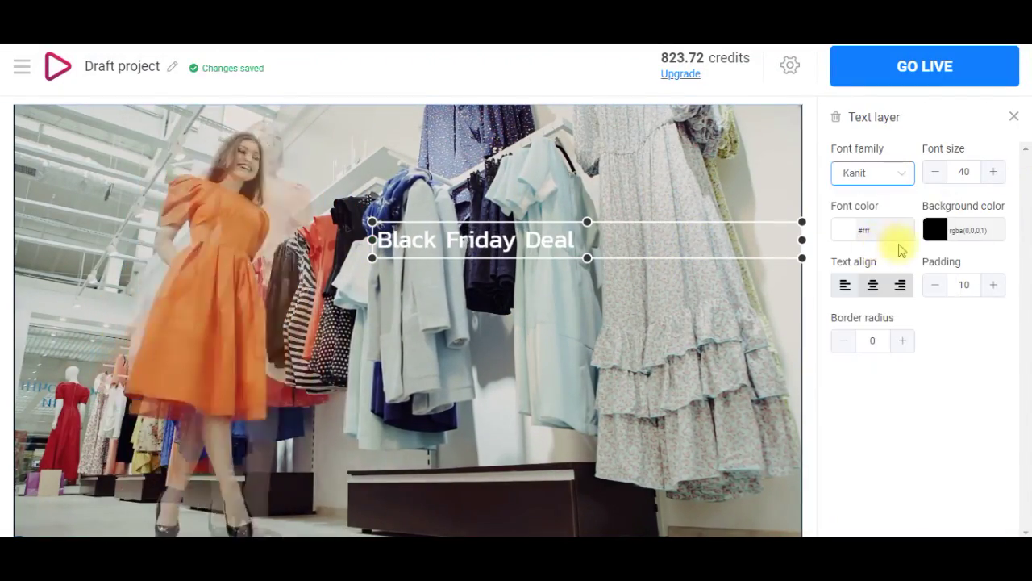
left_click(979, 230)
left_click(887, 315)
left_click(1000, 203)
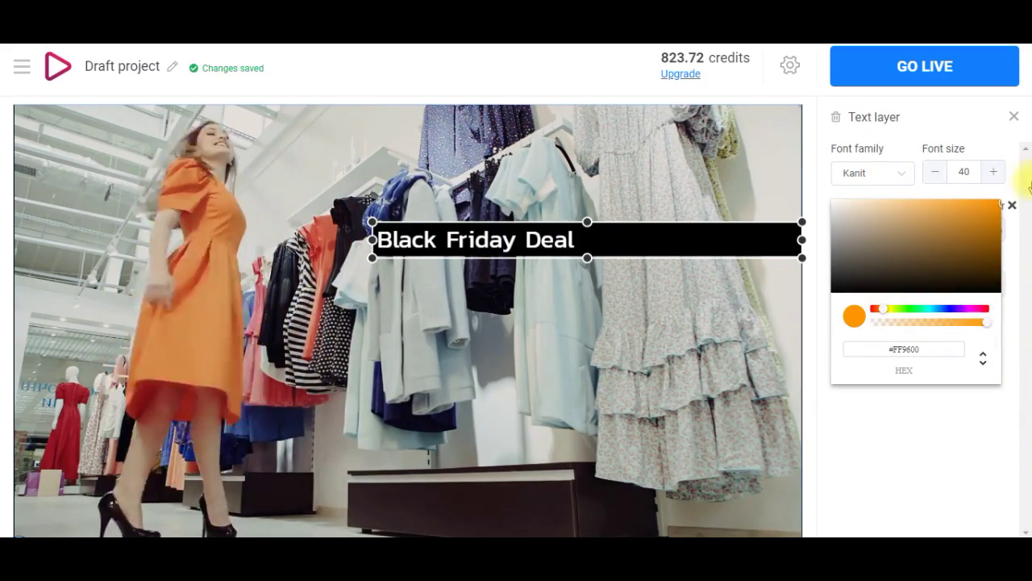
left_click_drag(990, 325, 971, 333)
left_click(942, 460)
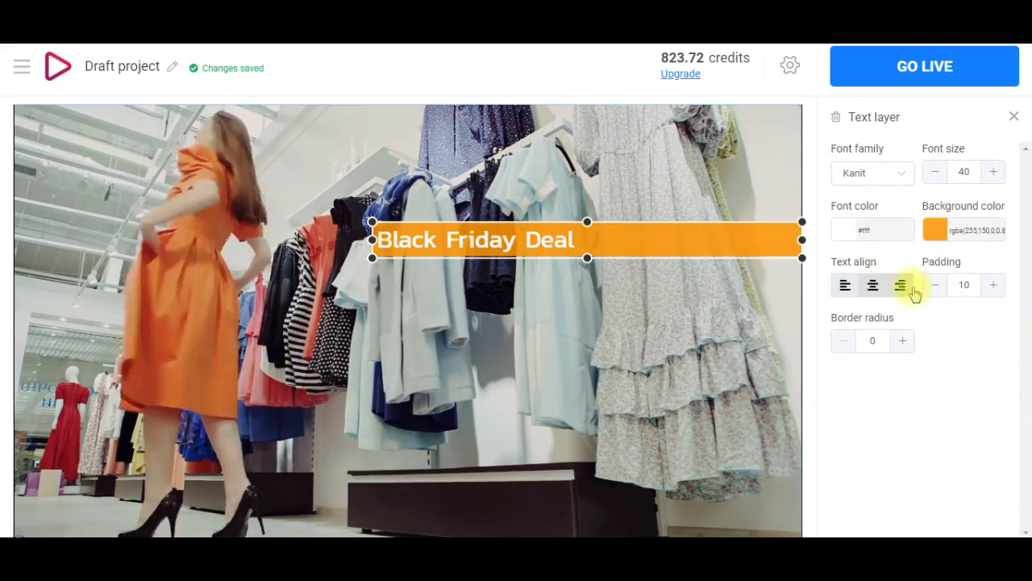
Right-align the "Black Friday Deal" text at font size 60, then enlarge its box to fit and raise it slightly.
left_click(901, 287)
left_click_drag(973, 289, 952, 285)
left_click_drag(972, 172, 955, 178)
type("60")
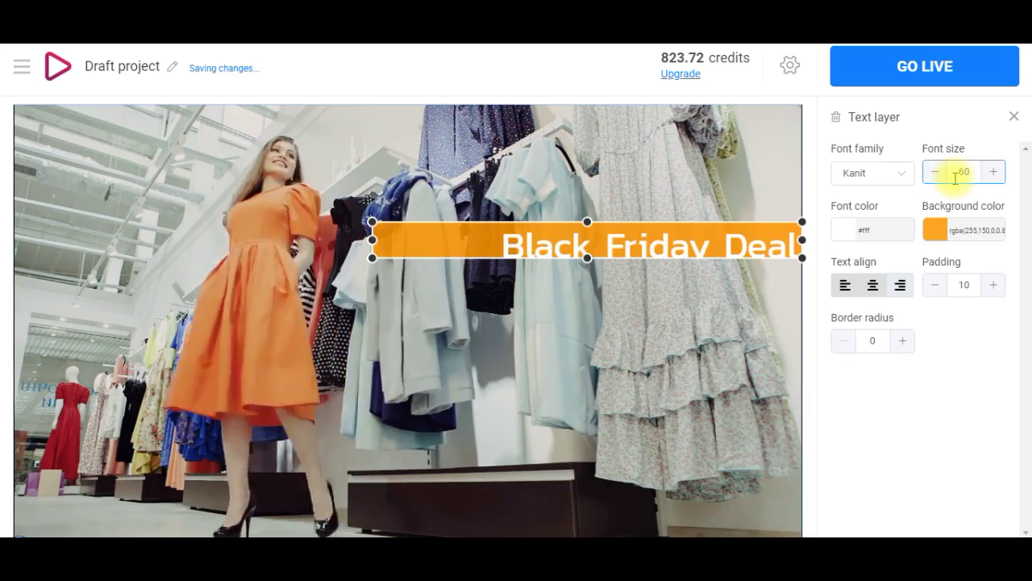
left_click(594, 272)
left_click_drag(676, 235, 691, 208)
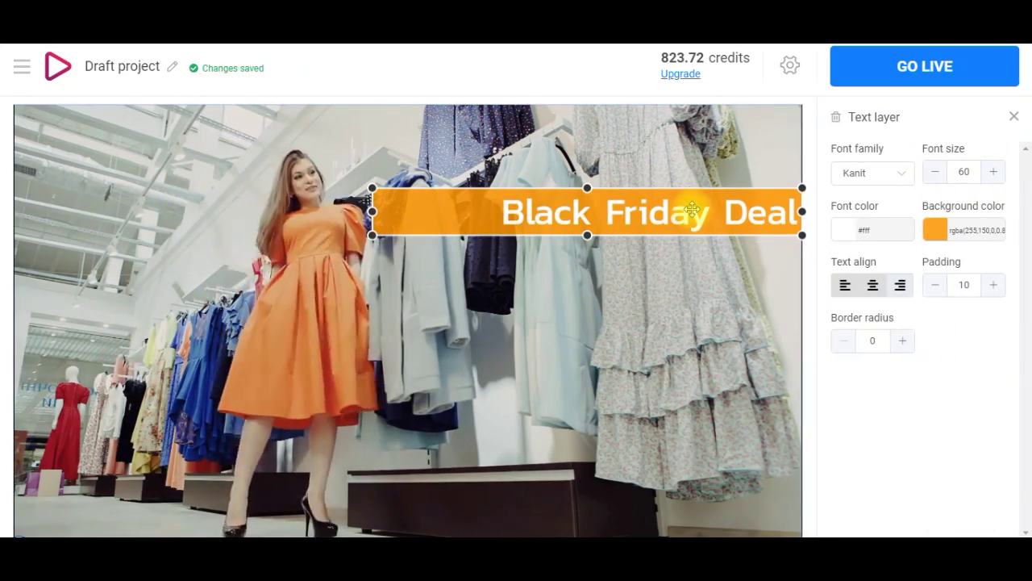
Round the corners of the "Black Friday Deal" layer with a border radius of 10.
double_click(855, 341)
type("10")
left_click(613, 362)
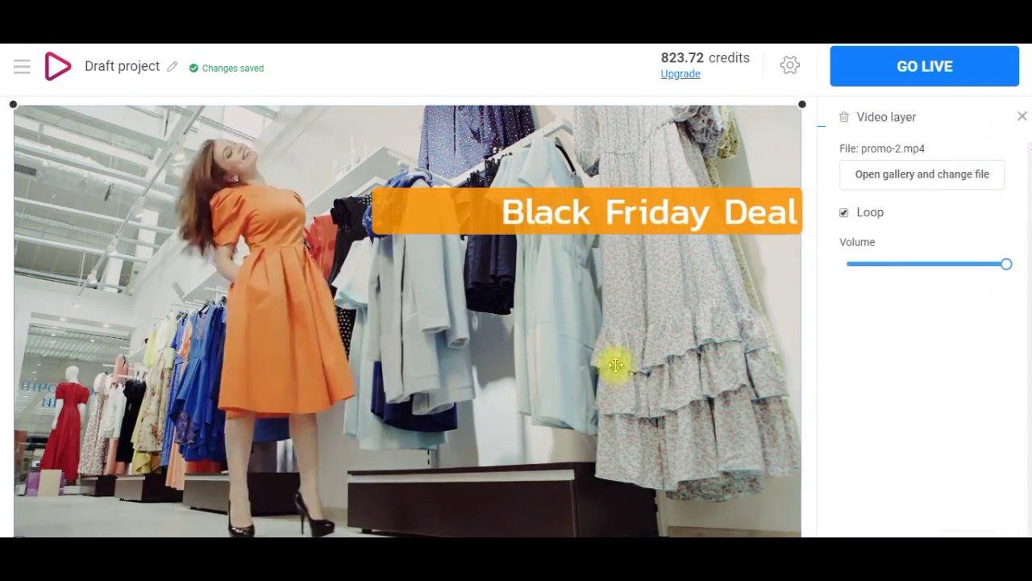
Add a second text layer reading "finishes in:" and place it directly below "Black Friday Deal" against the video's right edge.
left_click(1013, 116)
left_click(972, 150)
left_click(516, 242)
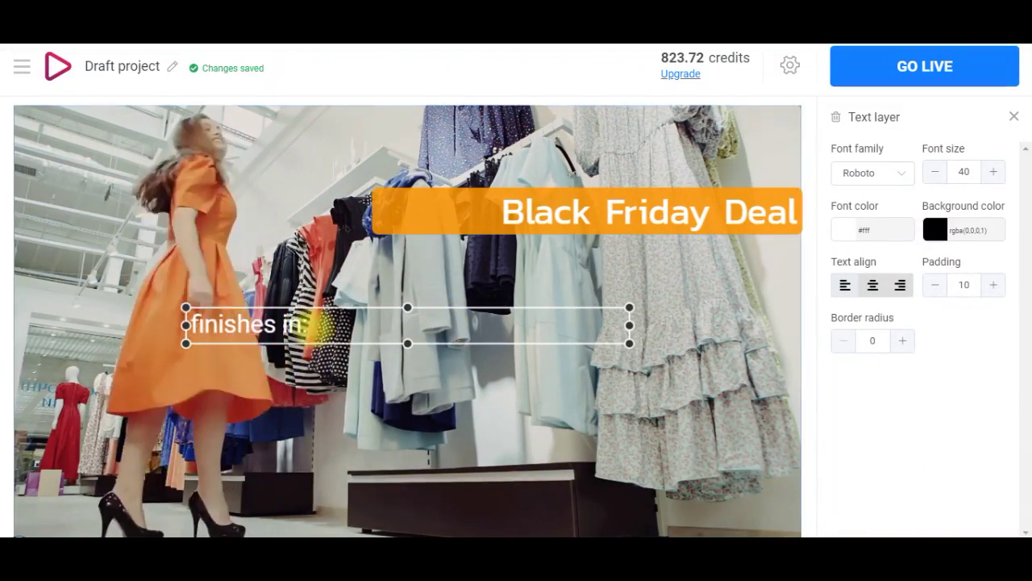
left_click(274, 355)
left_click_drag(235, 326, 689, 266)
Format the "finishes in:" layer with border radius 10, the Kanit font and right-aligned text.
left_click_drag(882, 341, 837, 344)
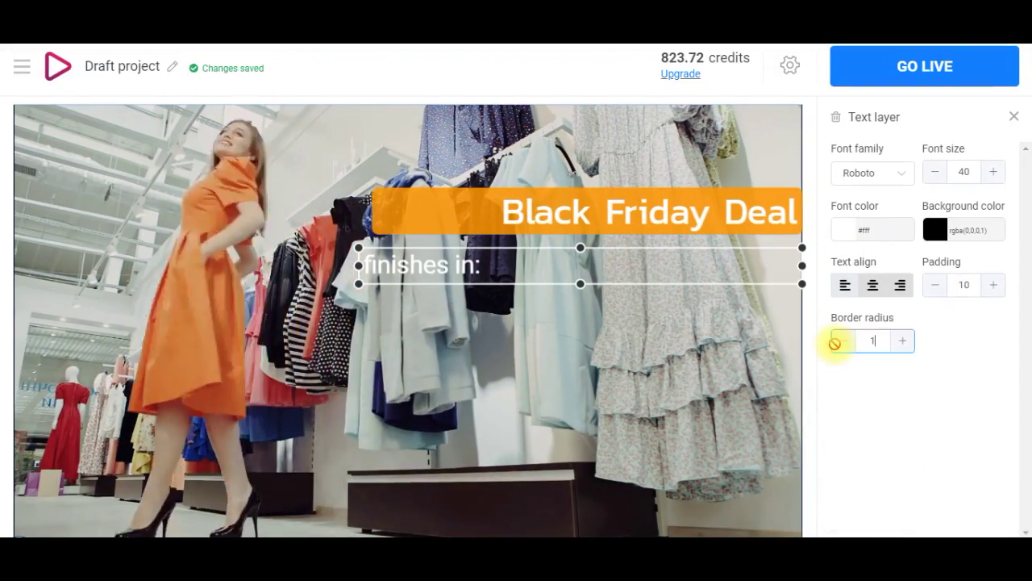
type("10")
left_click(882, 179)
left_click(867, 322)
left_click(900, 284)
Copy the orange background color #FF9600D9 from the "Black Friday Deal" layer to the "finishes in:" layer.
left_click(730, 194)
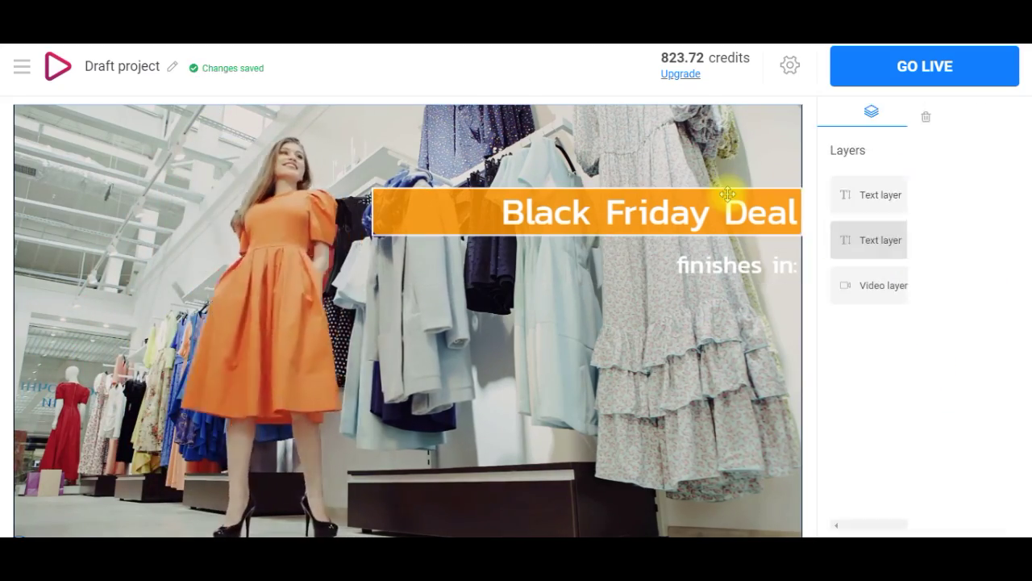
left_click(935, 229)
left_click_drag(951, 349, 799, 350)
left_click(724, 262)
left_click(935, 229)
left_click_drag(944, 348, 783, 353)
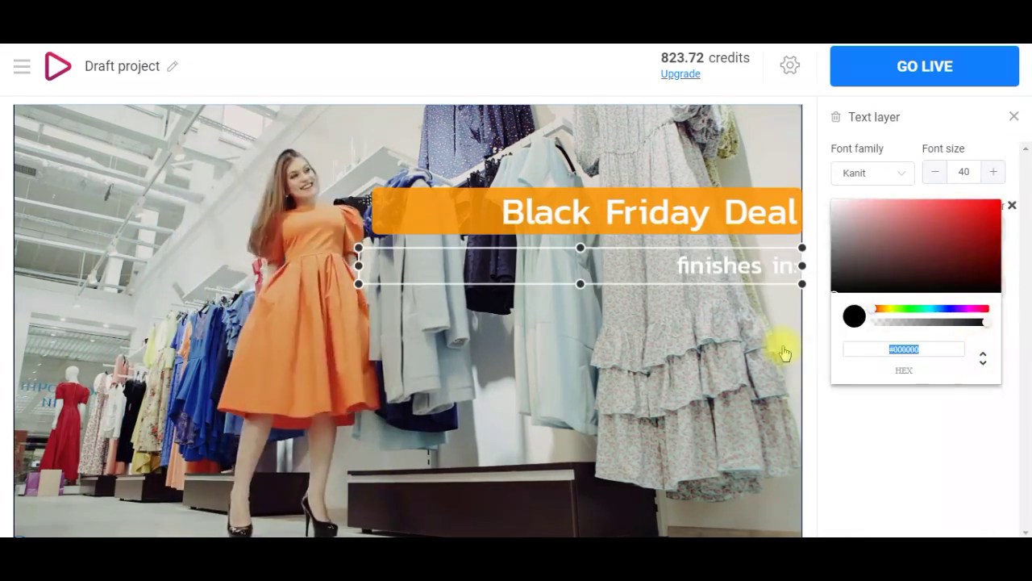
type("#FF9600D9")
left_click(957, 467)
Narrow the "finishes in:" box from its left side and set its text to Pacifico at size 45.
left_click_drag(361, 267, 429, 265)
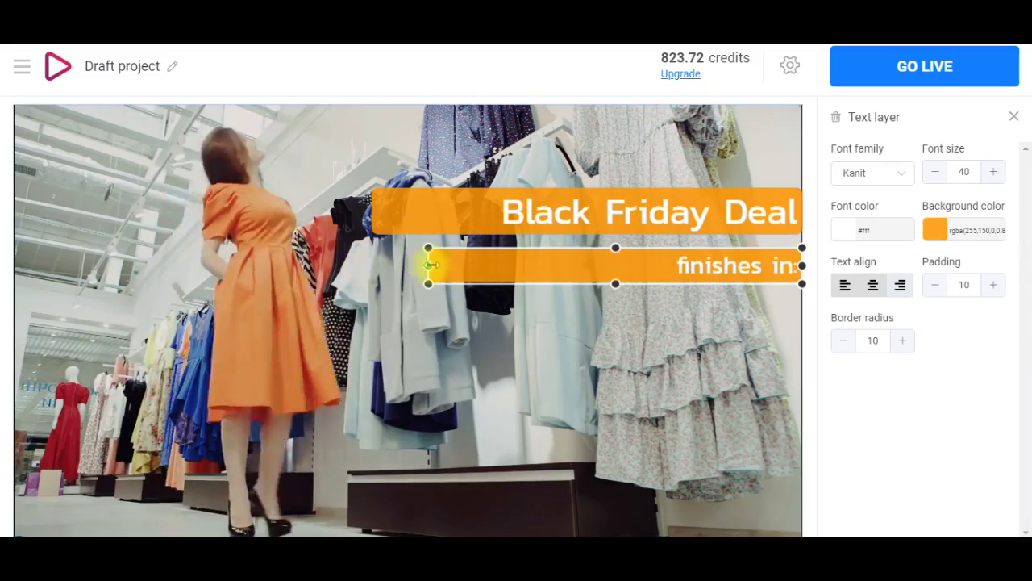
left_click(666, 292)
left_click(666, 270)
left_click(872, 172)
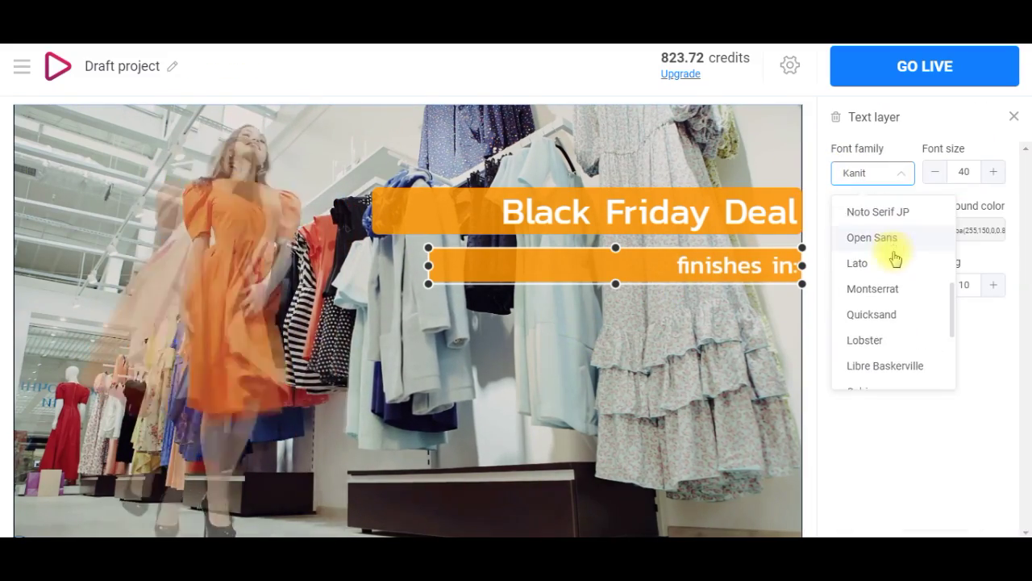
scroll(895, 258, "down", 3)
left_click(907, 292)
left_click(933, 175)
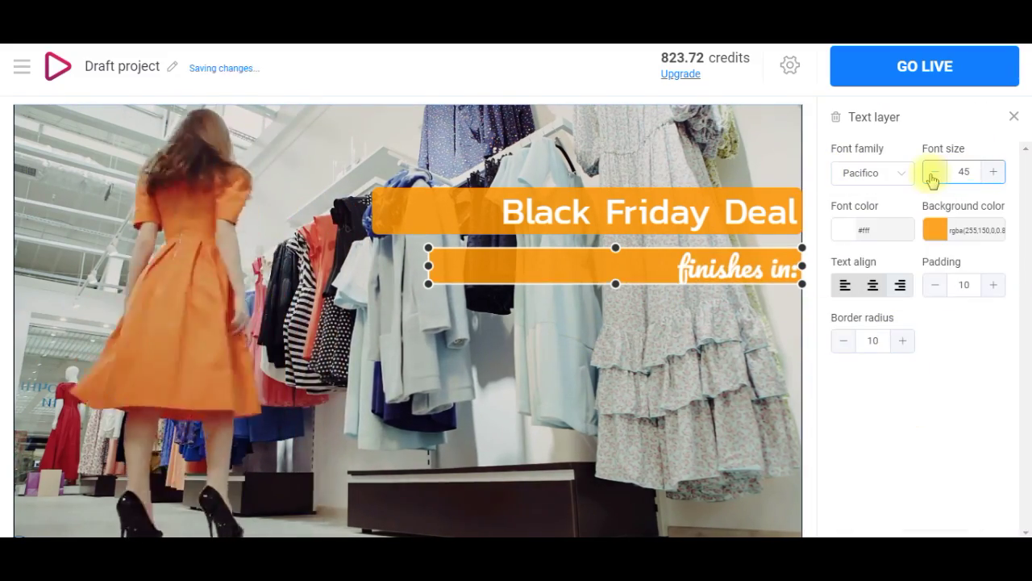
left_click(626, 326)
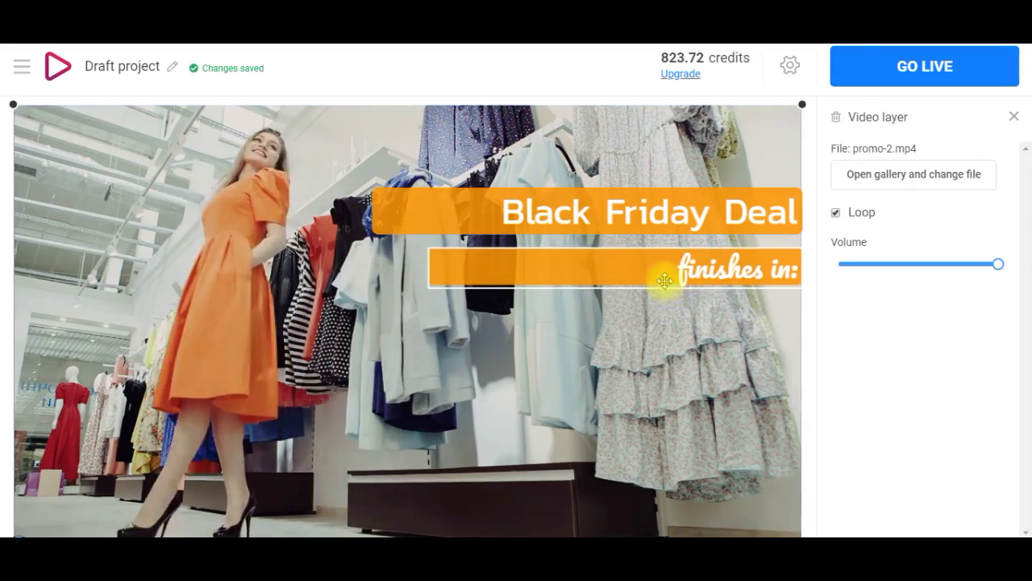
left_click(1014, 116)
left_click(1004, 152)
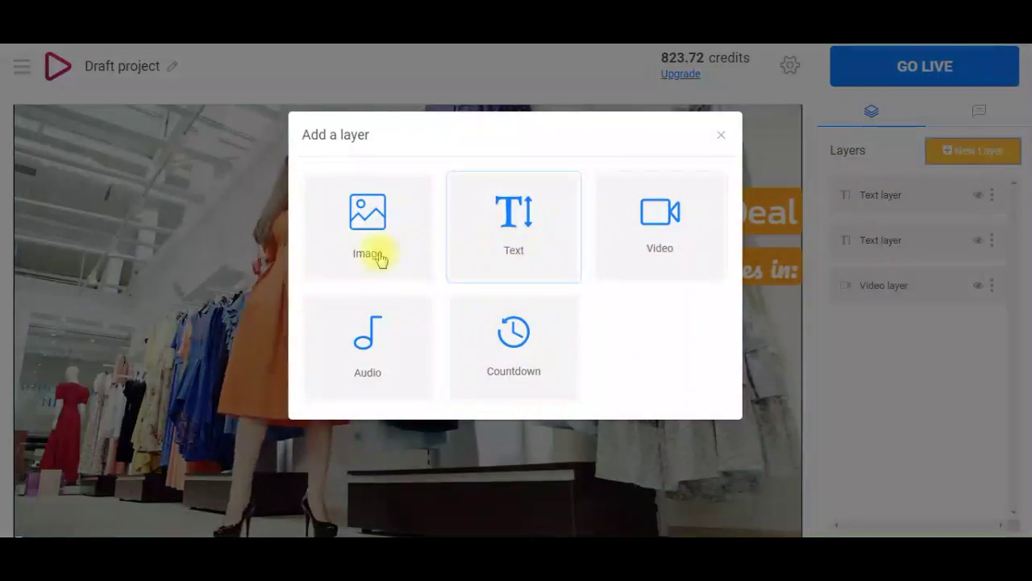
left_click(508, 363)
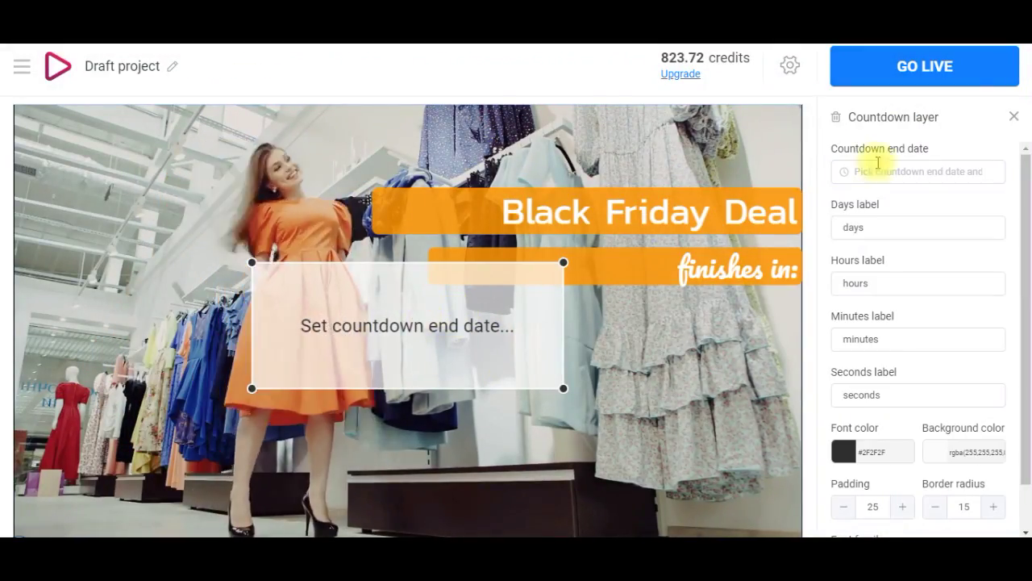
left_click(878, 171)
left_click(914, 374)
left_click(985, 500)
left_click_drag(512, 348, 752, 276)
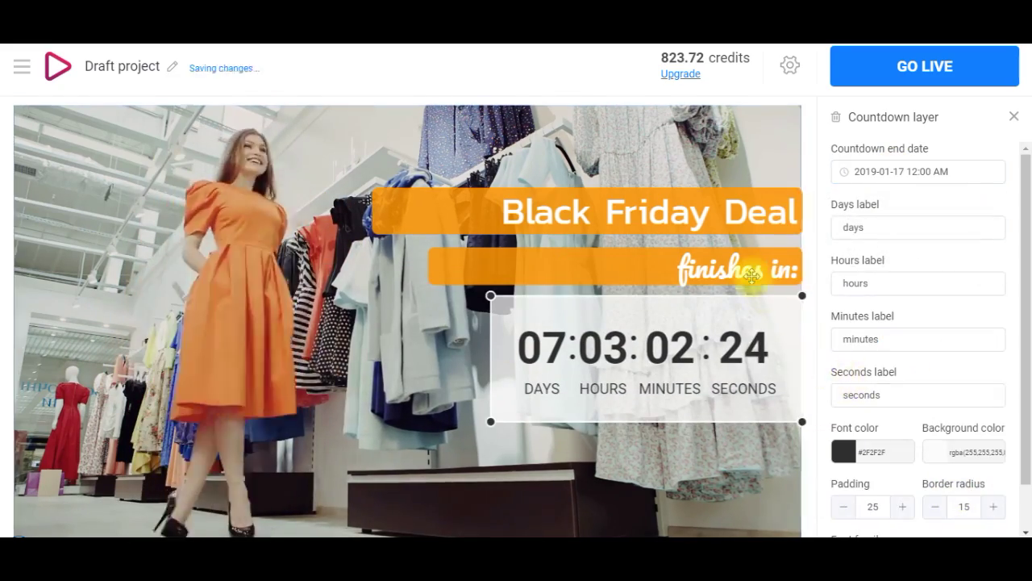
Give the countdown the same orange background as the "finishes in:" layer and set its font color to white, #FFFFFF.
left_click(751, 275)
left_click(972, 237)
triple_click(936, 350)
left_click(742, 350)
scroll(968, 307, "down", 1)
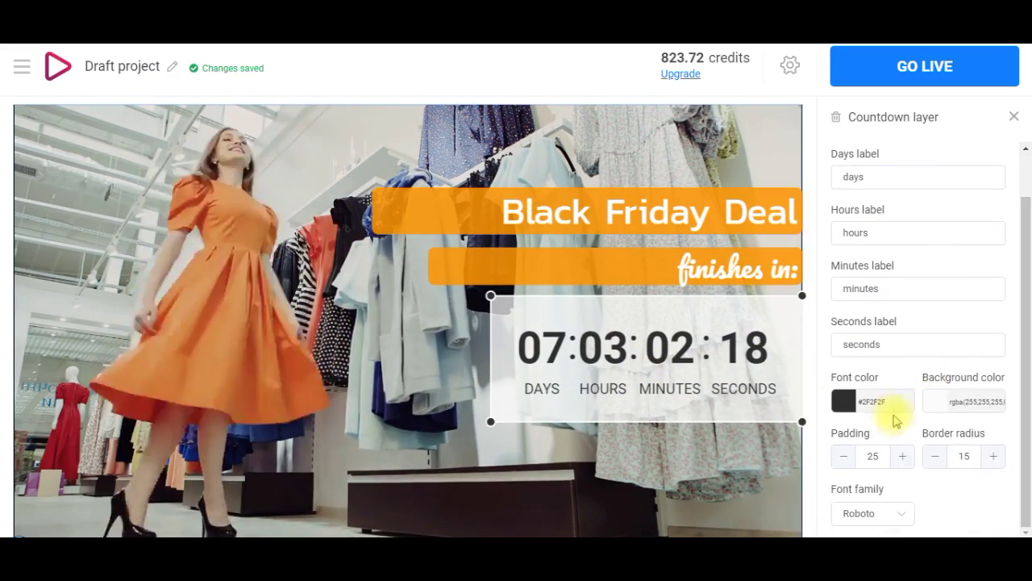
left_click(939, 405)
left_click_drag(933, 519, 800, 517)
key("ctrl+v")
left_click(816, 437)
left_click(851, 403)
left_click_drag(852, 403, 832, 371)
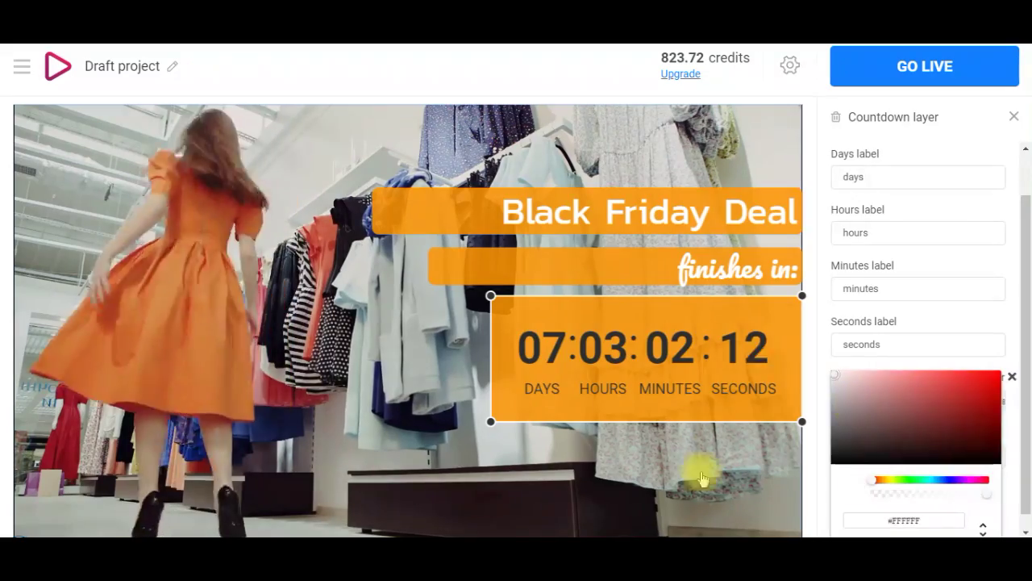
left_click(702, 478)
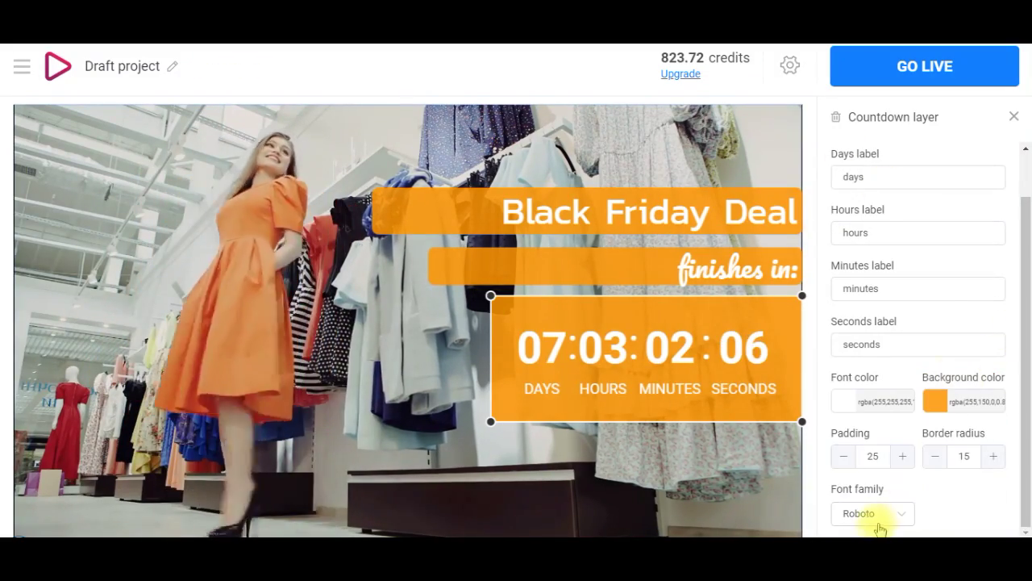
Set the countdown's font to Kanit and its border radius to 10.
left_click(872, 514)
left_click(858, 339)
left_click(648, 475)
left_click(693, 387)
scroll(944, 403, "down", 1)
left_click_drag(973, 456, 907, 460)
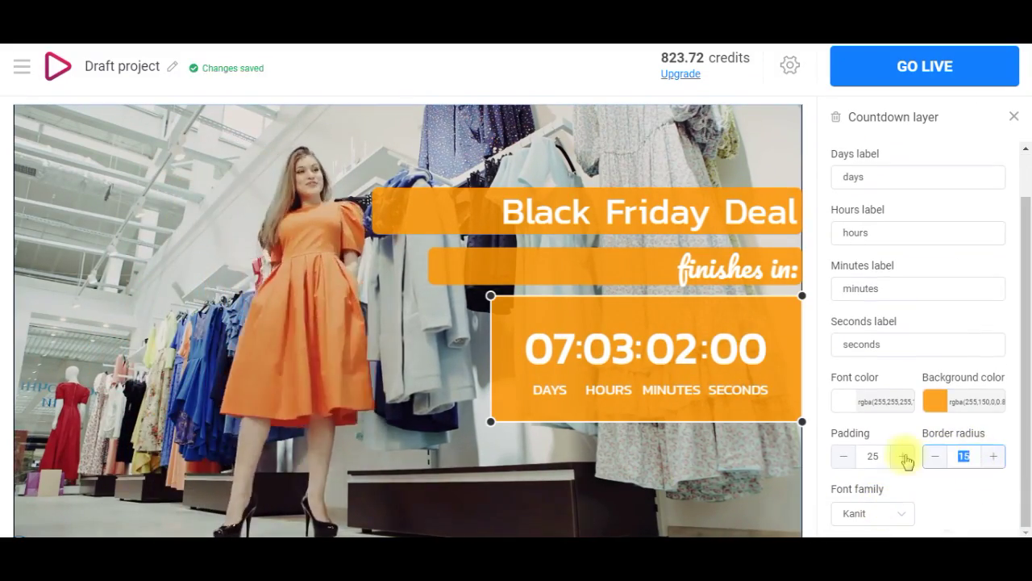
type("10")
left_click(710, 472)
Move the countdown and both text layers slightly lower on the video, keeping them closely stacked along the right edge.
left_click(679, 407)
left_click(703, 479)
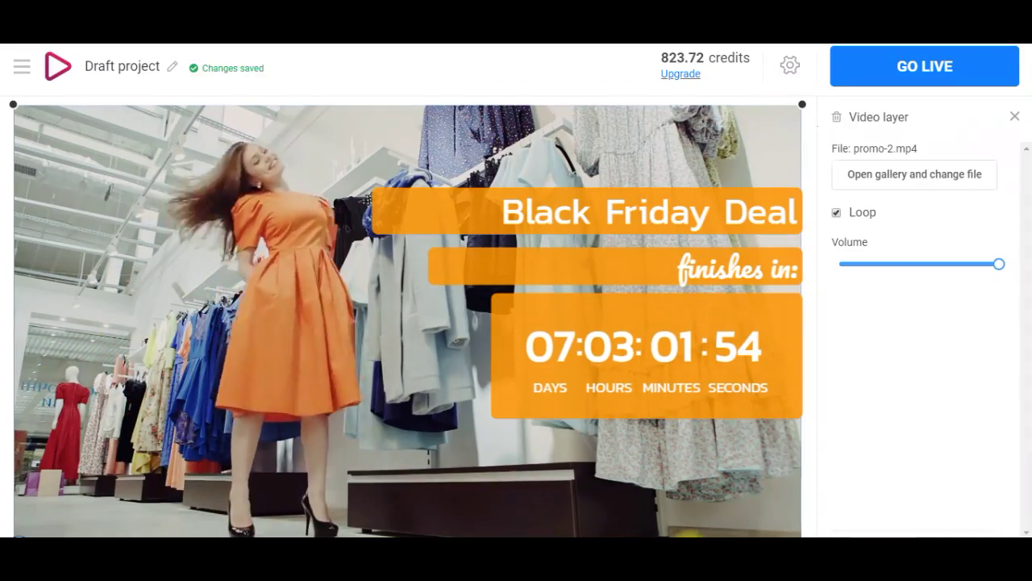
left_click_drag(717, 268, 717, 265)
left_click_drag(773, 334, 783, 376)
left_click_drag(771, 262, 771, 281)
left_click_drag(774, 218, 776, 240)
left_click_drag(766, 359, 766, 343)
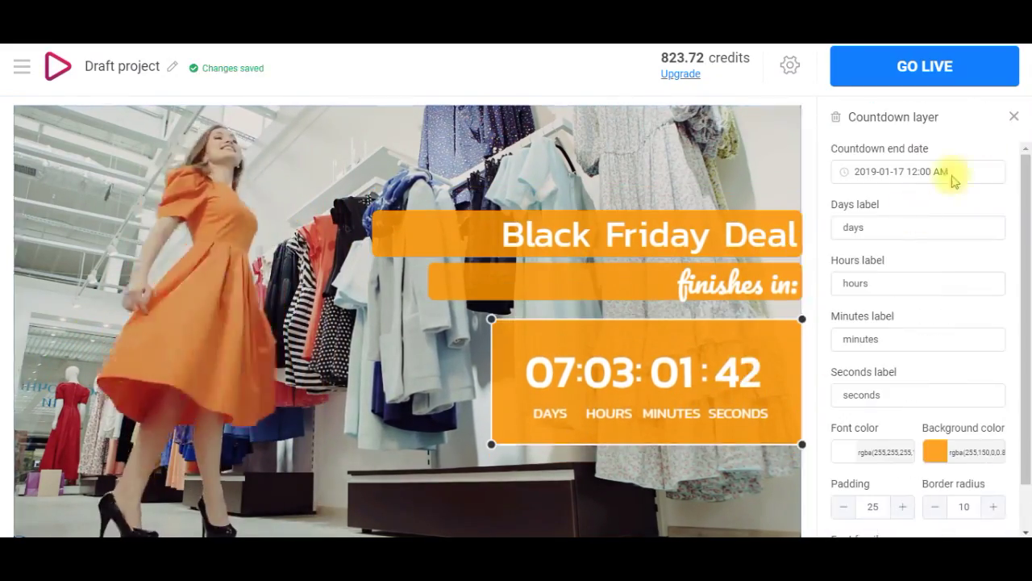
Add a text layer reading "30% off" and shrink it to a small box left of the countdown.
key("Escape")
left_click(961, 152)
left_click(548, 270)
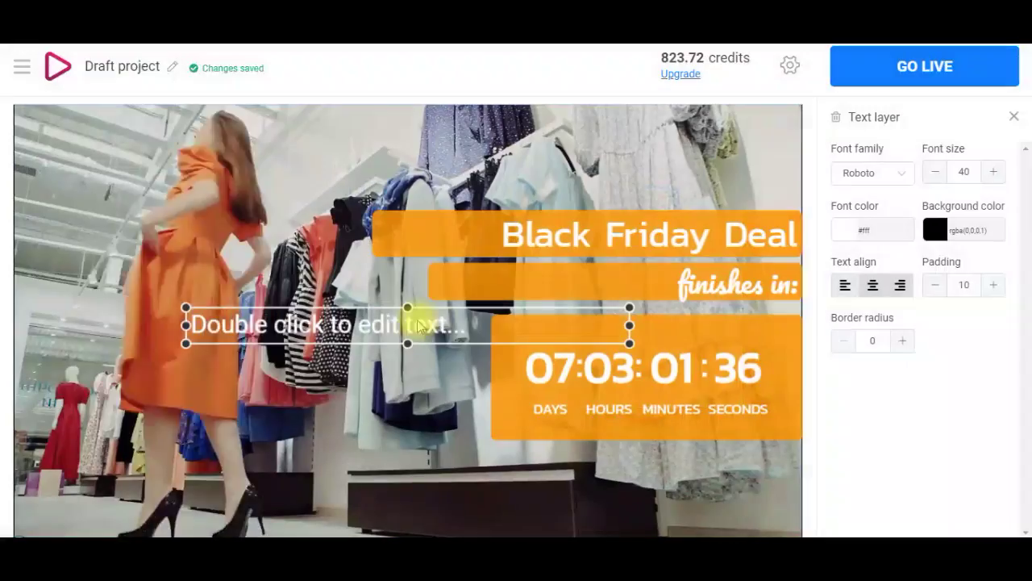
left_click_drag(331, 330, 502, 313)
left_click_drag(798, 325, 459, 322)
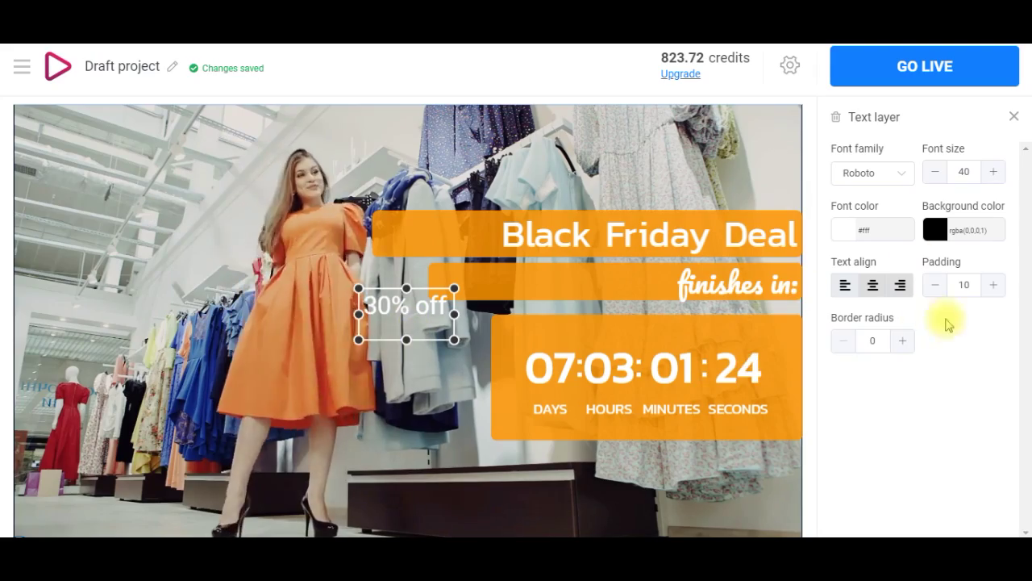
Style the "30% off" layer with border radius 100, a white background and orange #FF9600D9 text.
left_click(872, 341)
type("100")
left_click(964, 231)
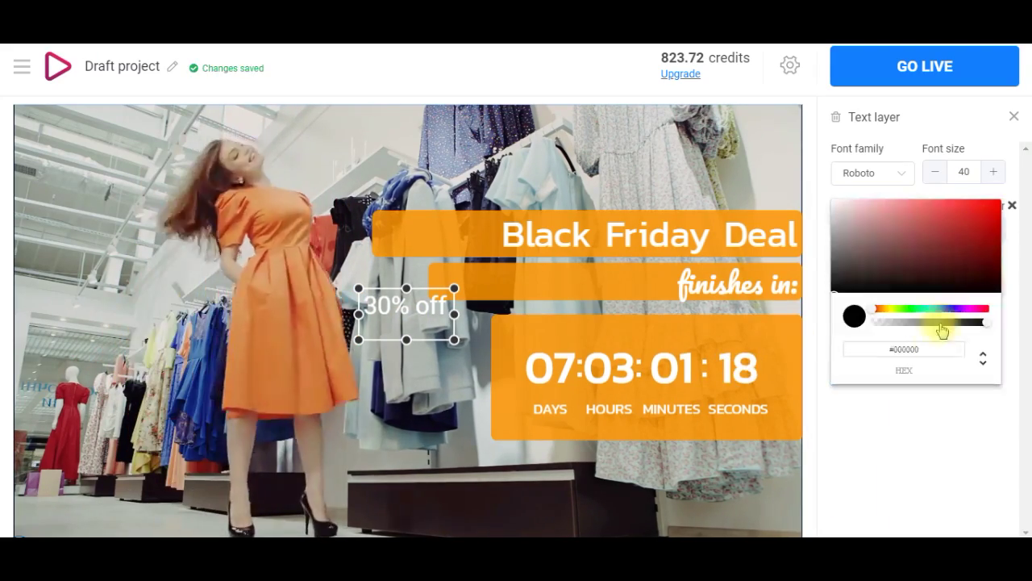
left_click(836, 203)
mouse_move(933, 330)
left_mouse_down()
mouse_move(956, 327)
mouse_move(845, 349)
left_mouse_up()
left_click(935, 407)
left_click(872, 231)
type("#FF9600D9")
left_click(908, 414)
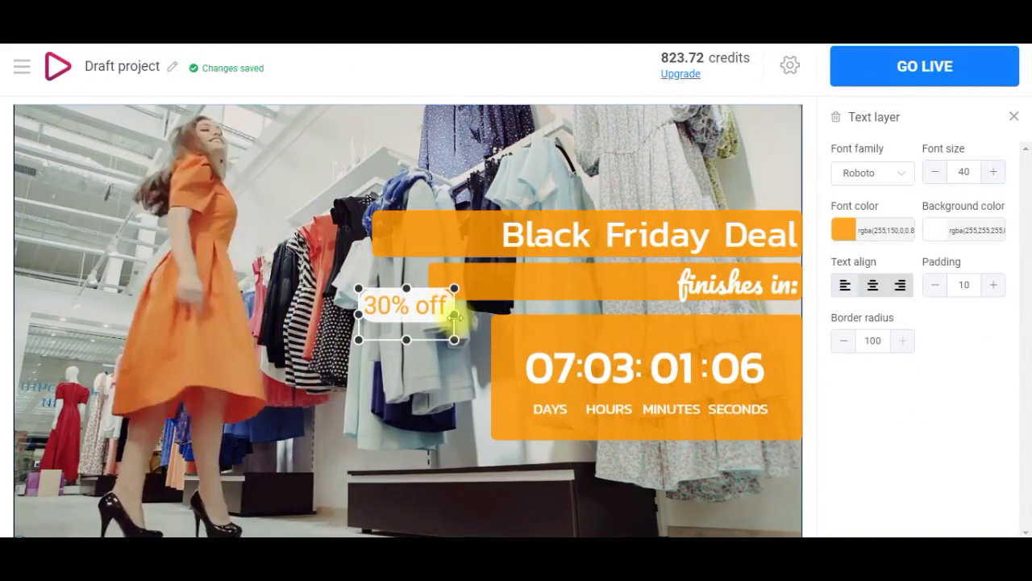
Reshape the "30% off" layer into a two-line circular badge in Kanit and place it over the countdown's upper-left corner.
left_click_drag(429, 316, 431, 315)
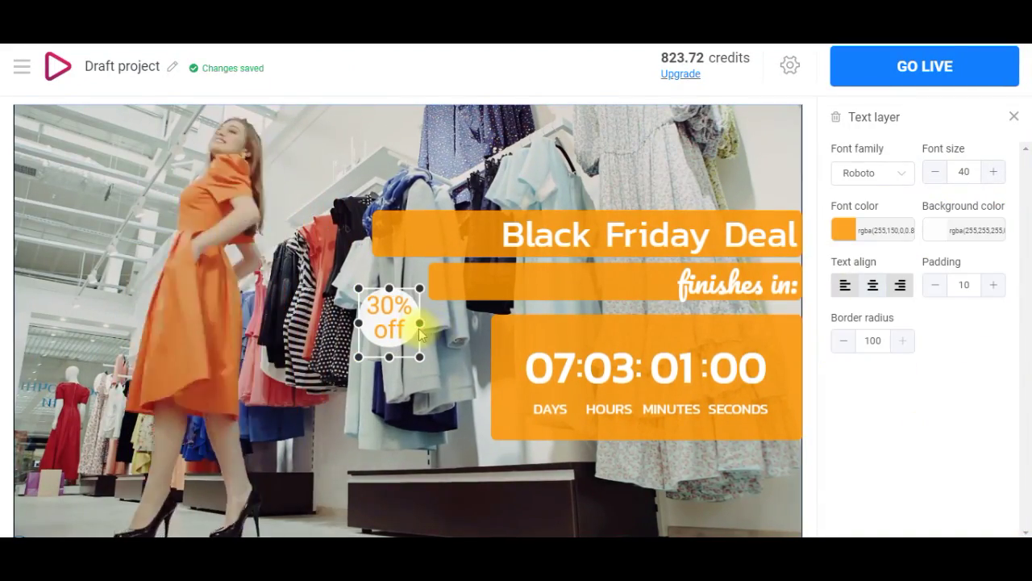
left_click(872, 172)
left_click(866, 234)
left_click(350, 508)
left_click_drag(403, 329, 510, 322)
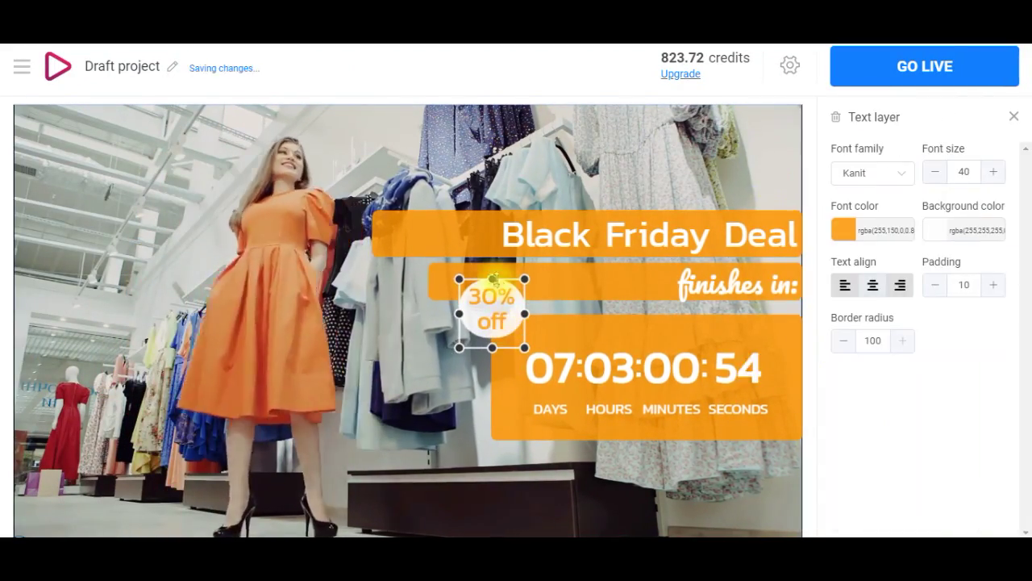
left_click(526, 507)
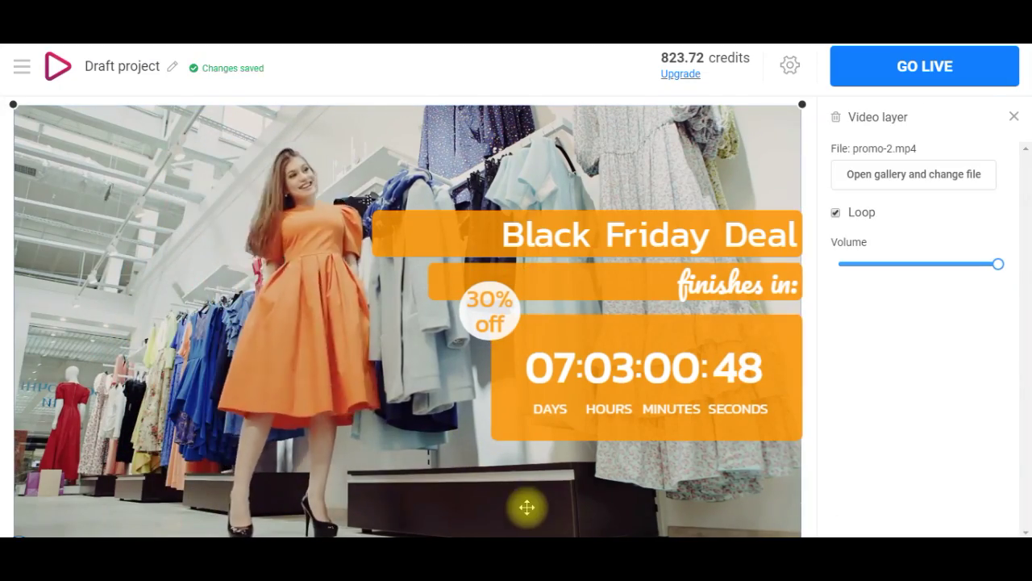
Add an audio layer with a music track from the audio gallery.
left_click(1013, 116)
left_click(974, 151)
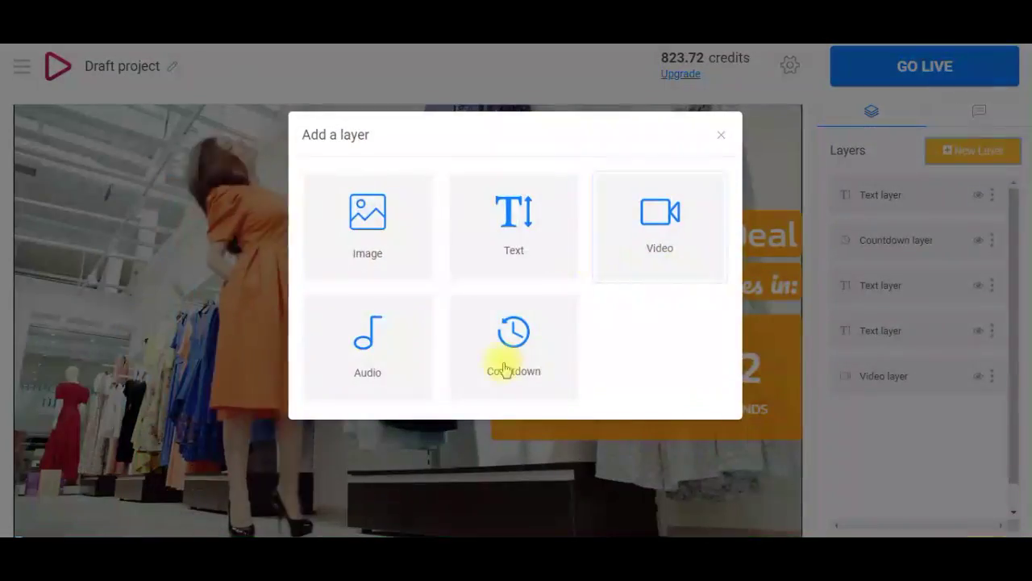
left_click(403, 346)
scroll(580, 392, "down", 8)
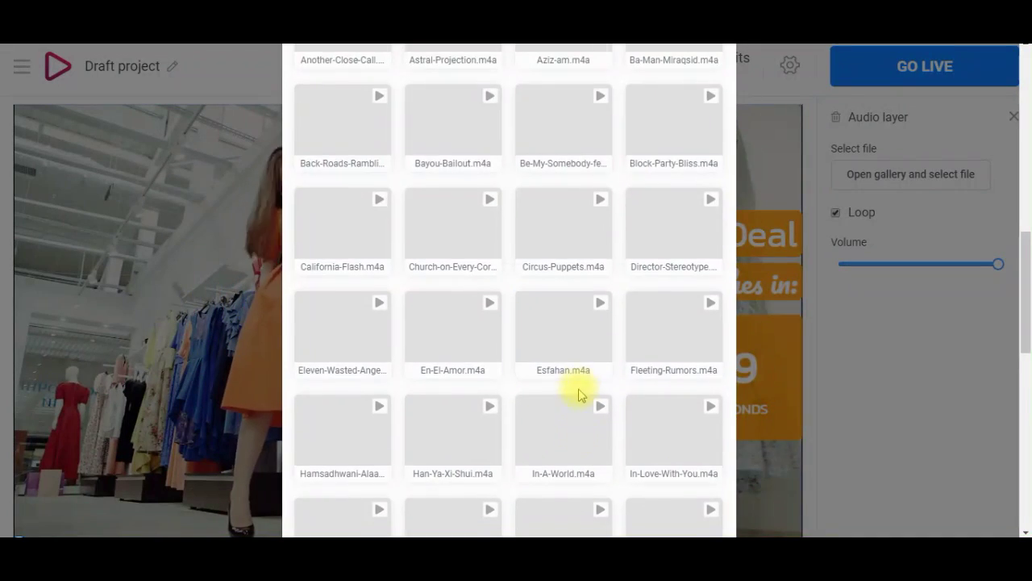
scroll(579, 395, "down", 2)
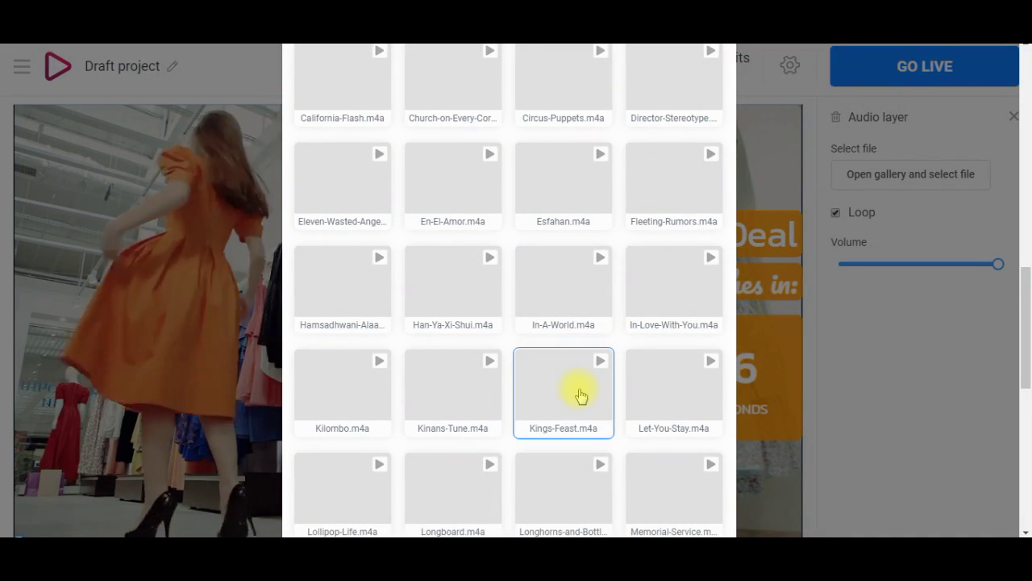
scroll(581, 394, "down", 2)
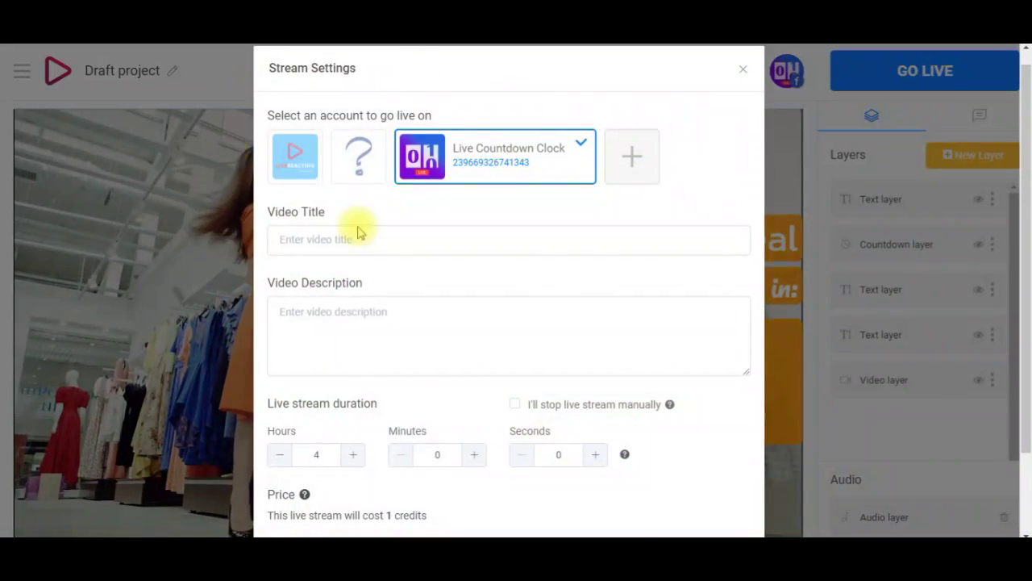
Title the live stream video "Black Friday Deal" in the stream settings.
left_click(365, 241)
type("Black ")
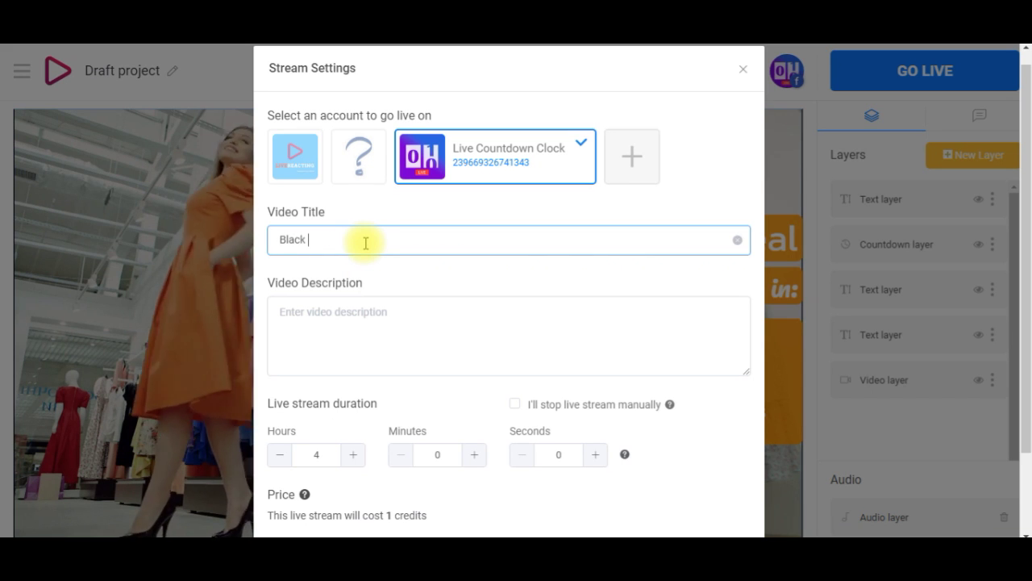
type("Frid")
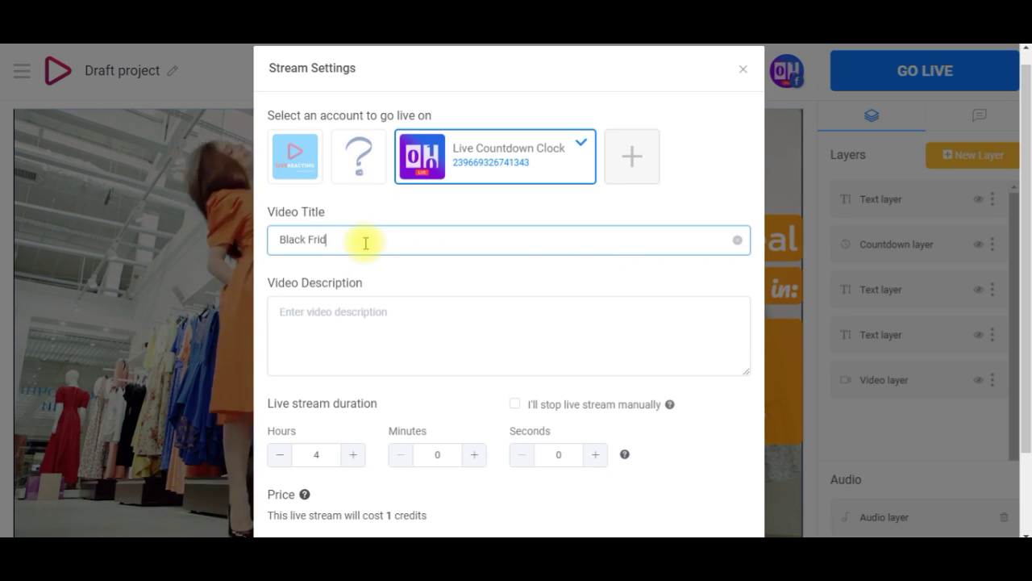
type("ay Deal")
Enter the video description "Up to 30% off! Don't miss the chance to get your dream dream dress at a good price!".
left_click(477, 343)
type("Up t")
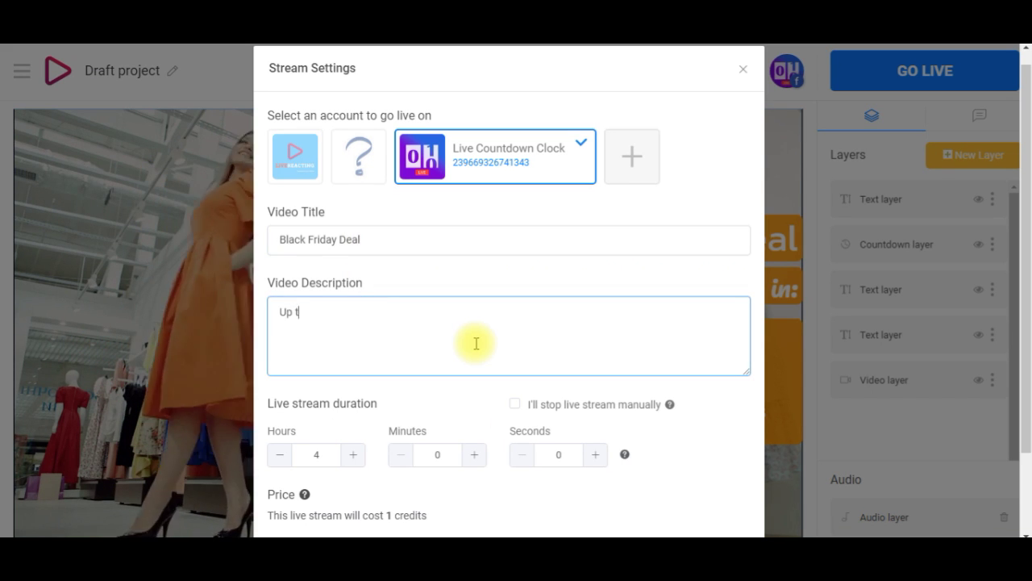
type("o 30% off! Don")
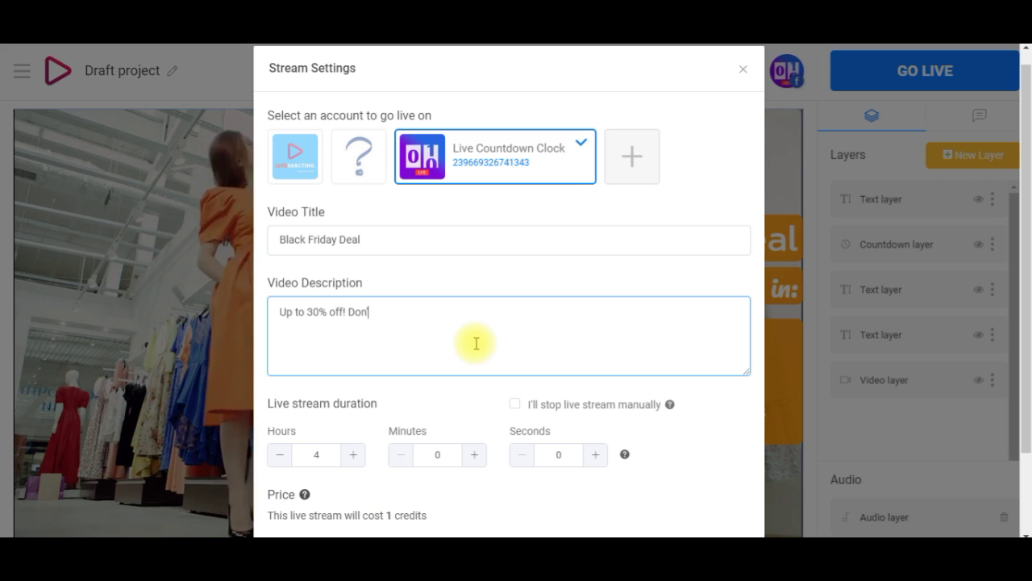
type("'t miss the chance t")
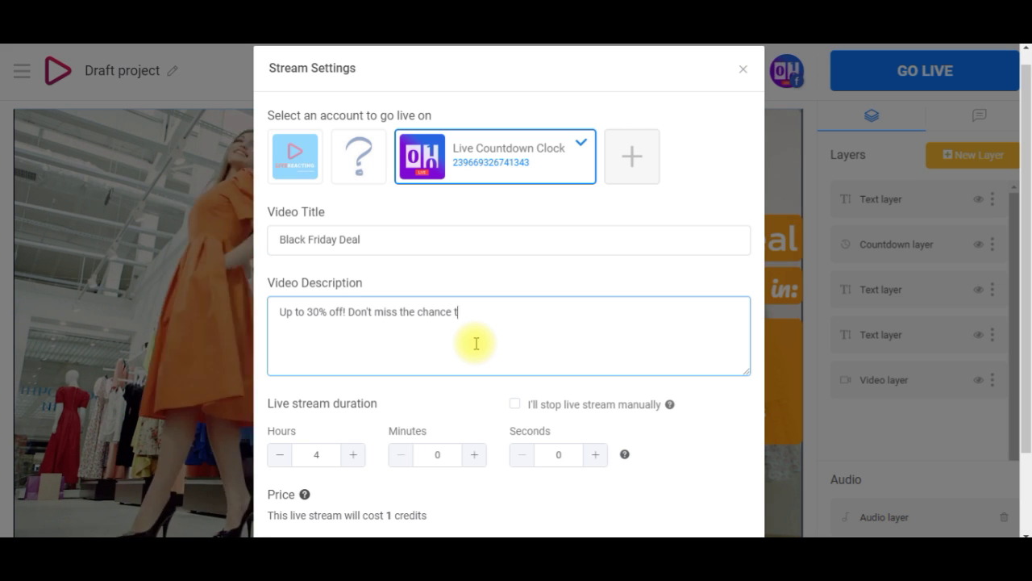
type("o get your dream dream dress at a")
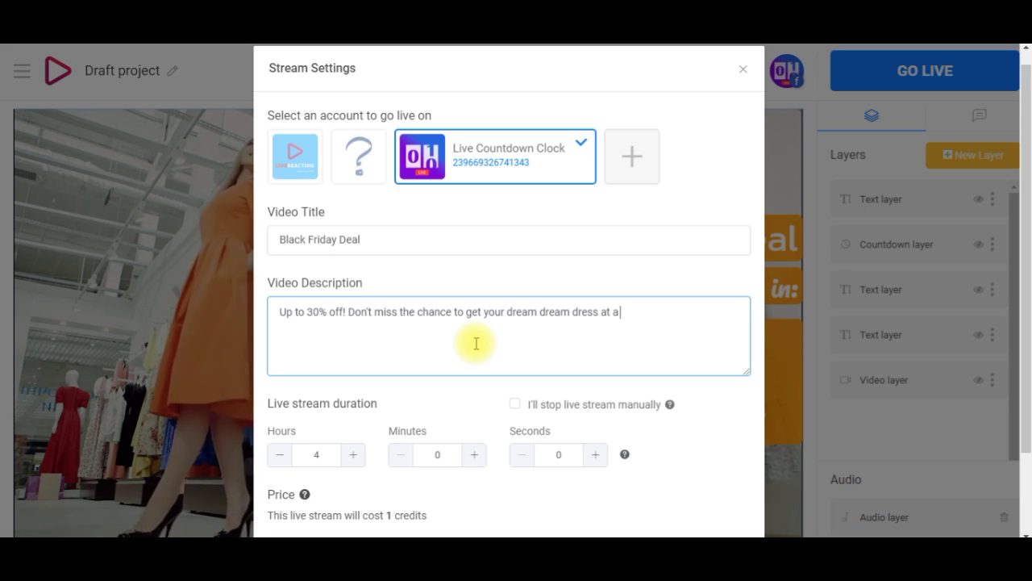
type(" good price!")
Set the live stream to be stopped manually and run continuously for longer than 4 hours, and save the stream settings.
scroll(476, 344, "down", 3)
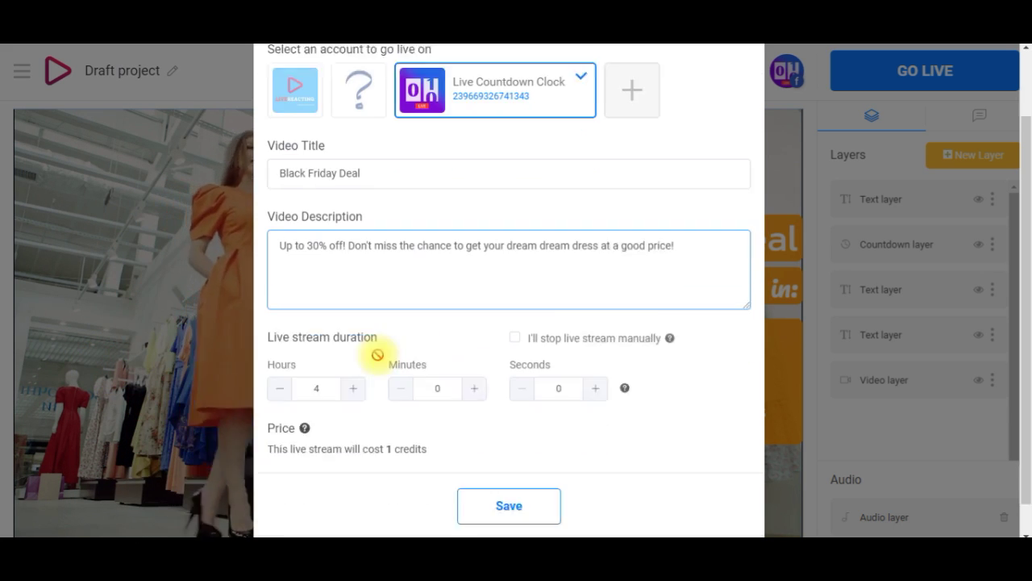
left_click(284, 355)
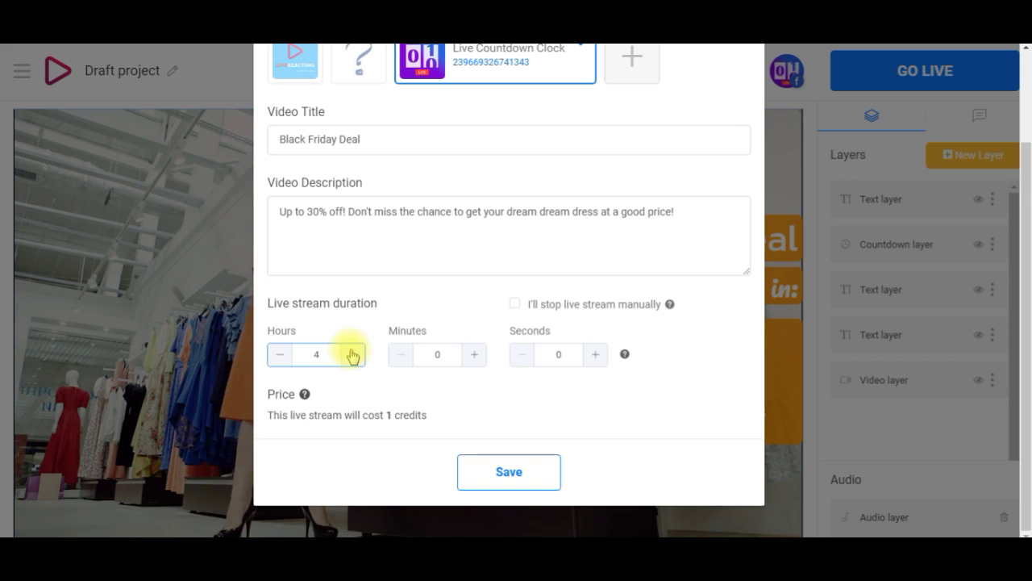
left_click(589, 304)
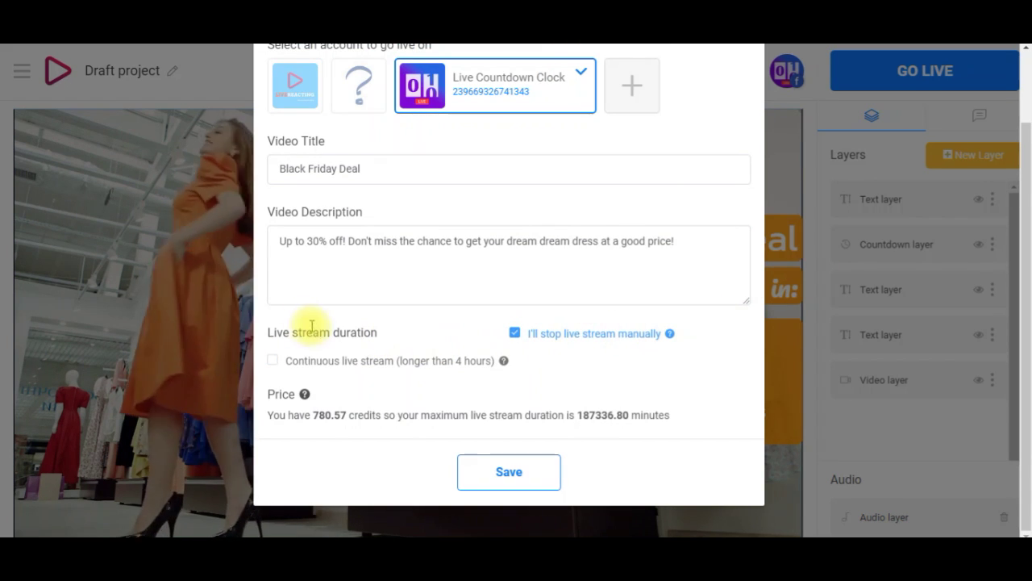
left_click(273, 360)
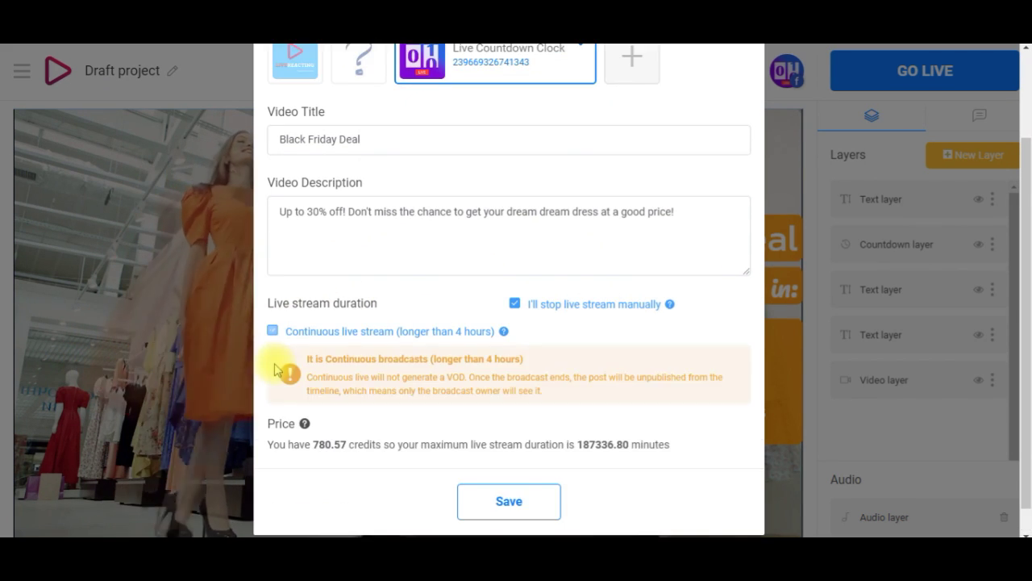
left_click(523, 501)
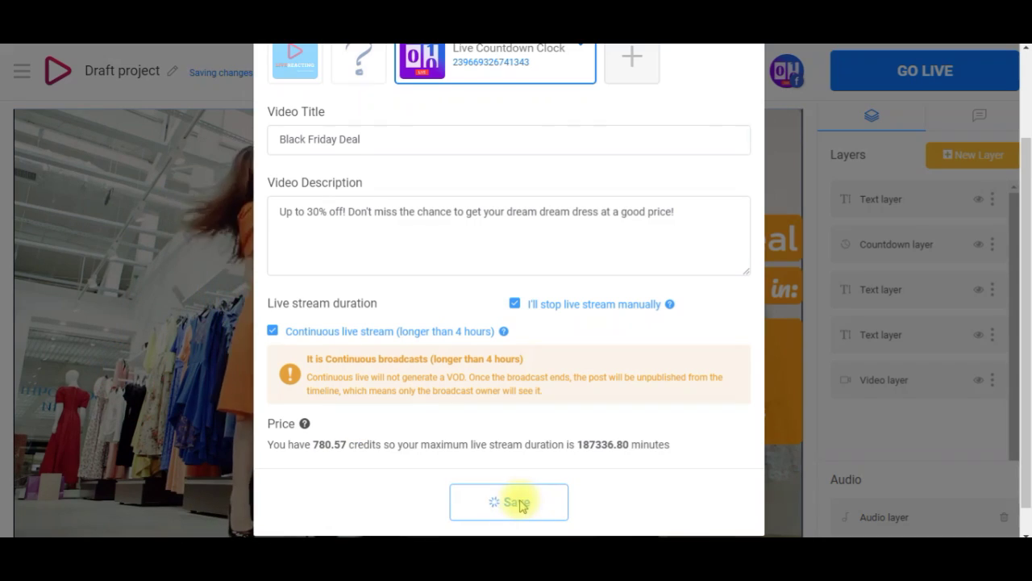